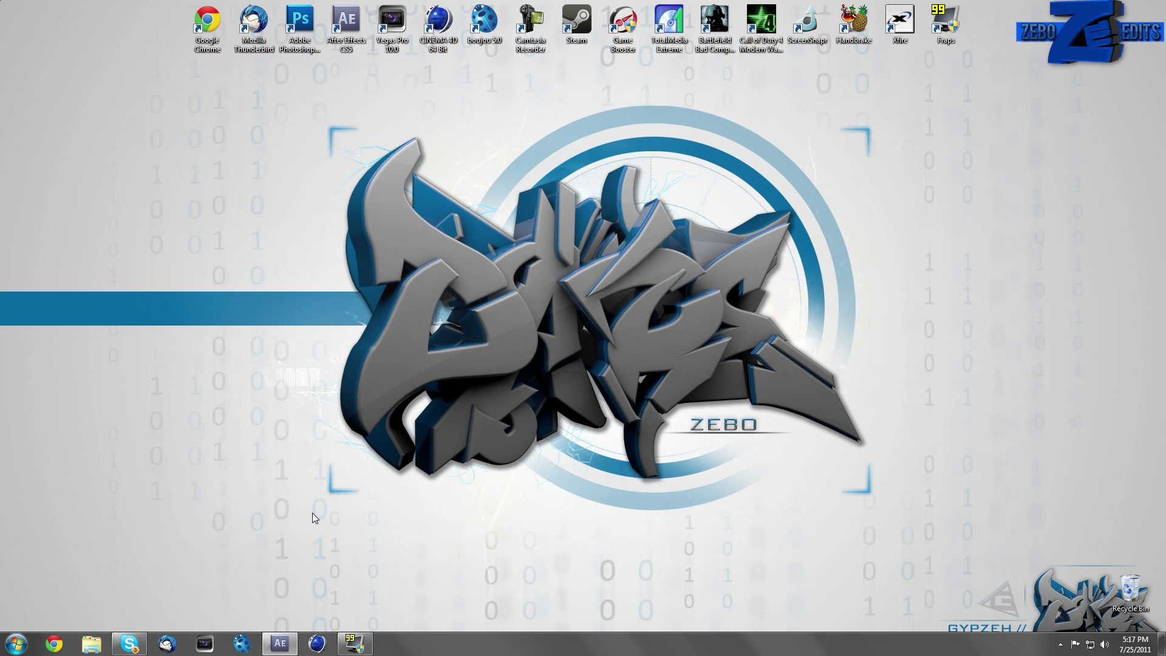
# - Bring up After Effects, rewind the game clip to 0;00;00;00 and select its layer
pyautogui.click(280, 643)
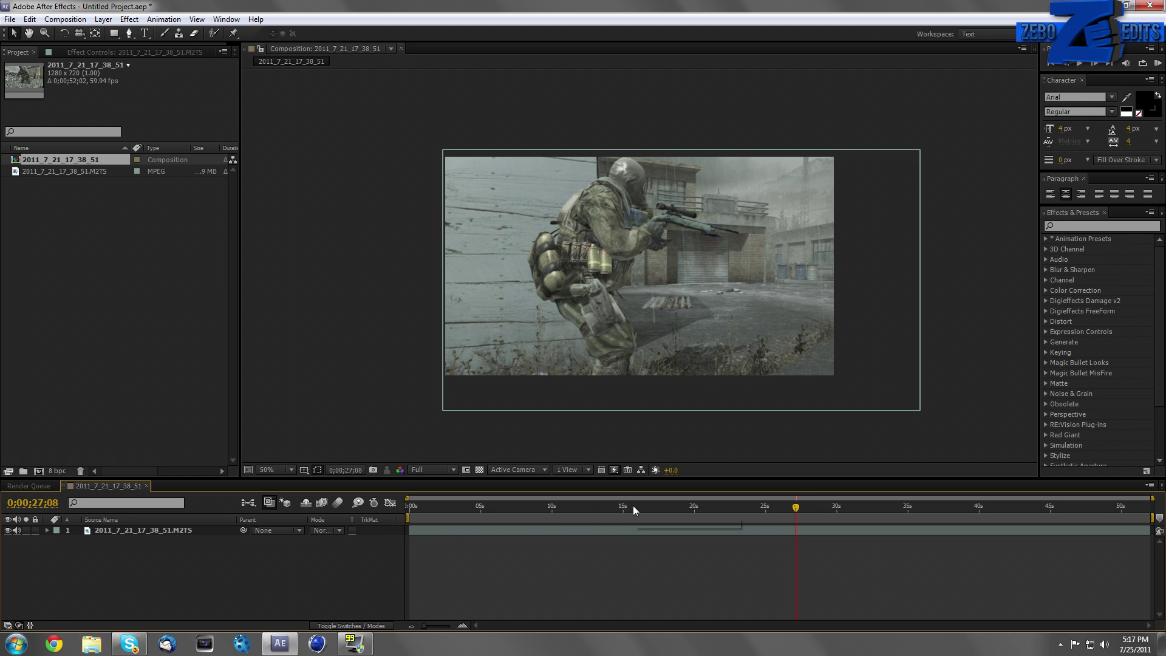
pyautogui.moveTo(633, 505); pyautogui.dragTo(377, 497)
pyautogui.click(191, 532)
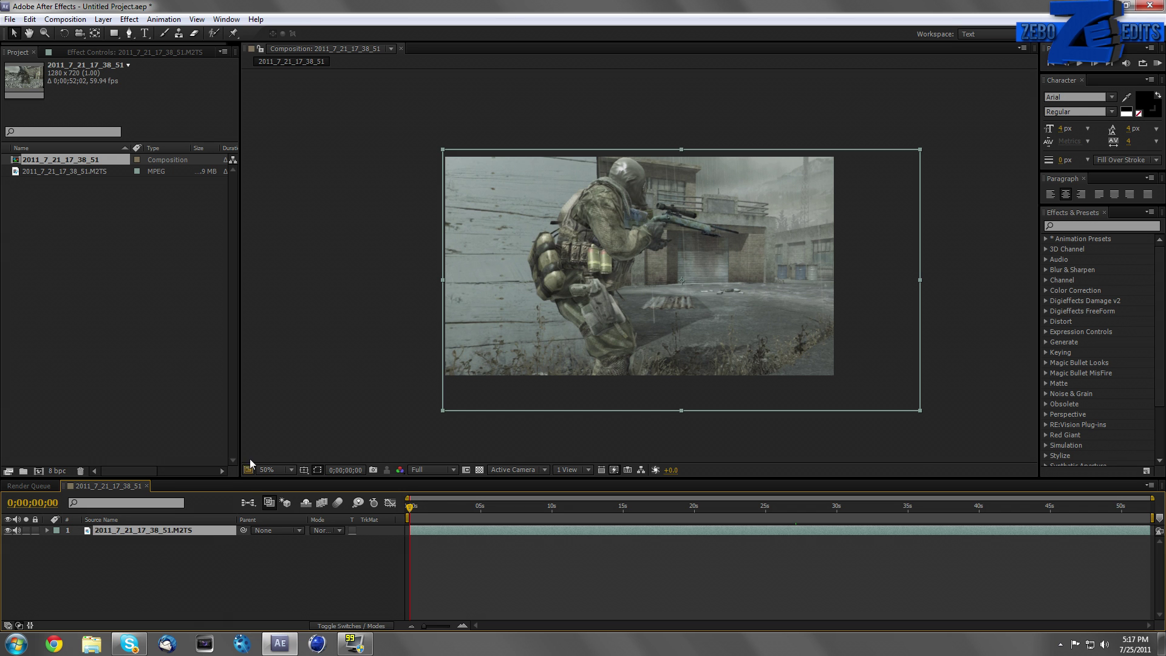
# - Add Adjustment Layer 1 above the gameplay clip and pick the Pen tool with it selected
pyautogui.click(103, 19)
pyautogui.moveTo(111, 36)
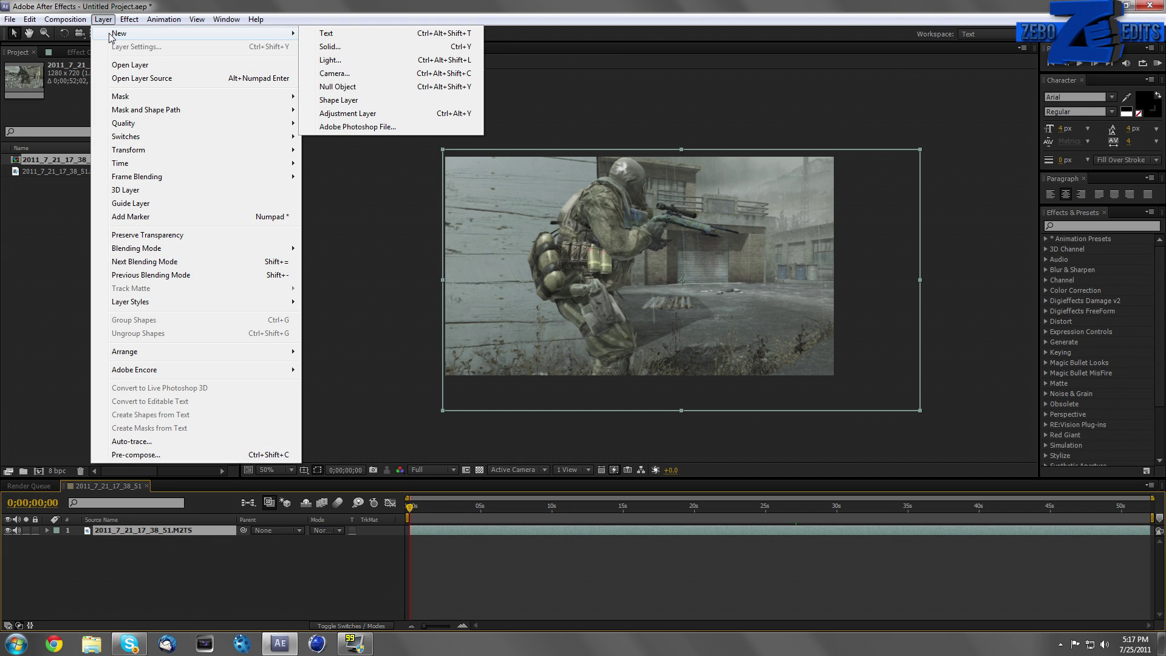
pyautogui.click(339, 114)
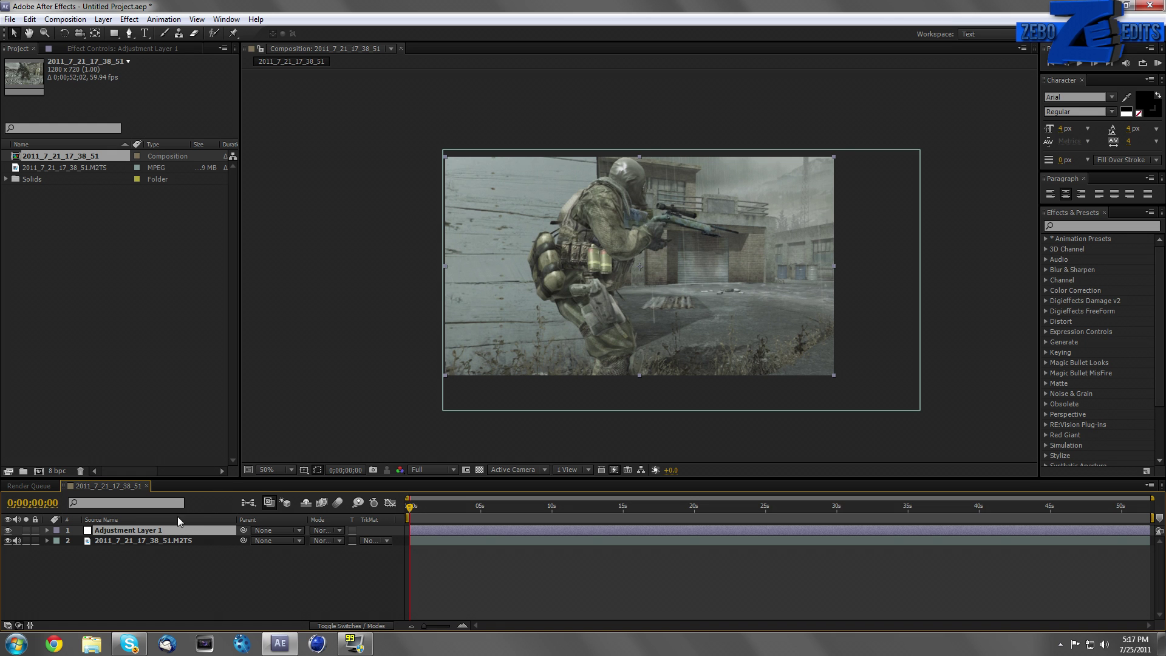
pyautogui.click(135, 35)
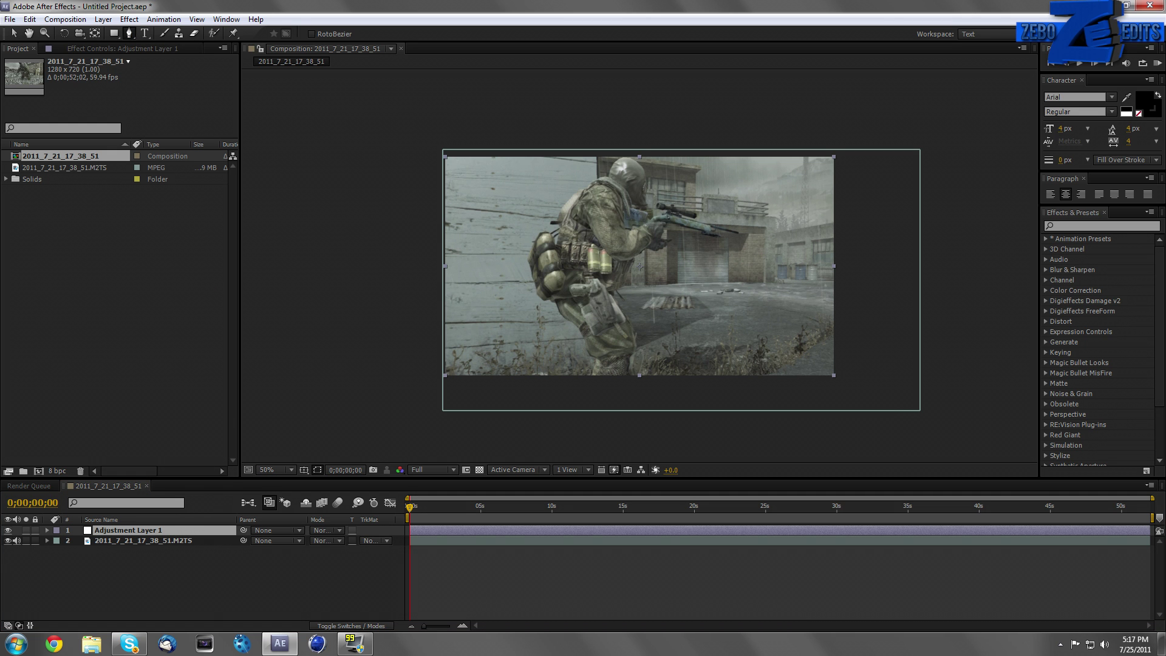
pyautogui.click(141, 531)
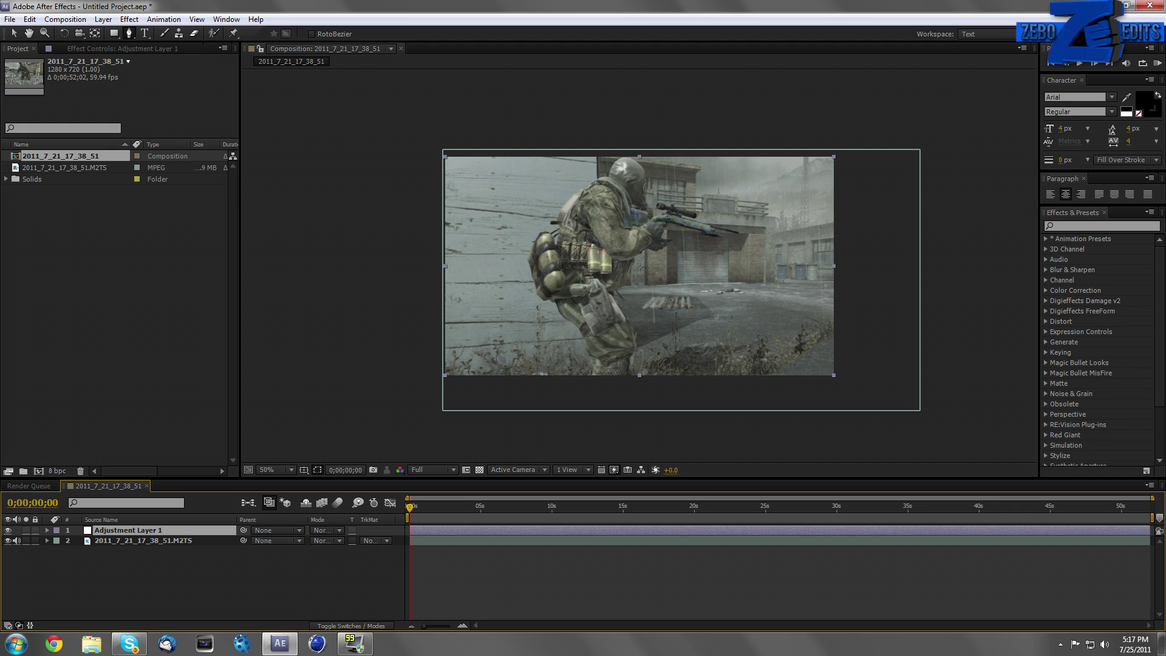
# - Trace mask points along the building's roofline and up its stepped edge
pyautogui.click(846, 215)
pyautogui.click(778, 228)
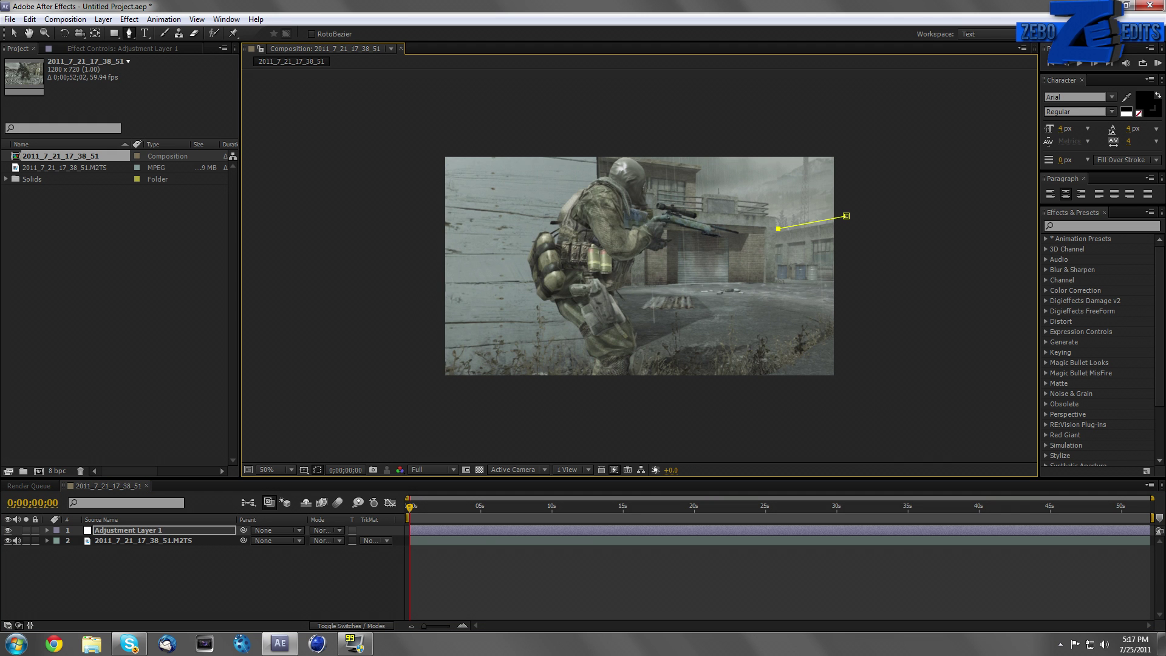
pyautogui.click(777, 216)
pyautogui.click(769, 214)
pyautogui.click(769, 200)
pyautogui.click(697, 192)
pyautogui.click(699, 173)
pyautogui.click(706, 167)
# - Extend the mask over the sky above the frame and close it at the first point
pyautogui.click(624, 149)
pyautogui.click(693, 129)
pyautogui.click(788, 140)
pyautogui.click(867, 137)
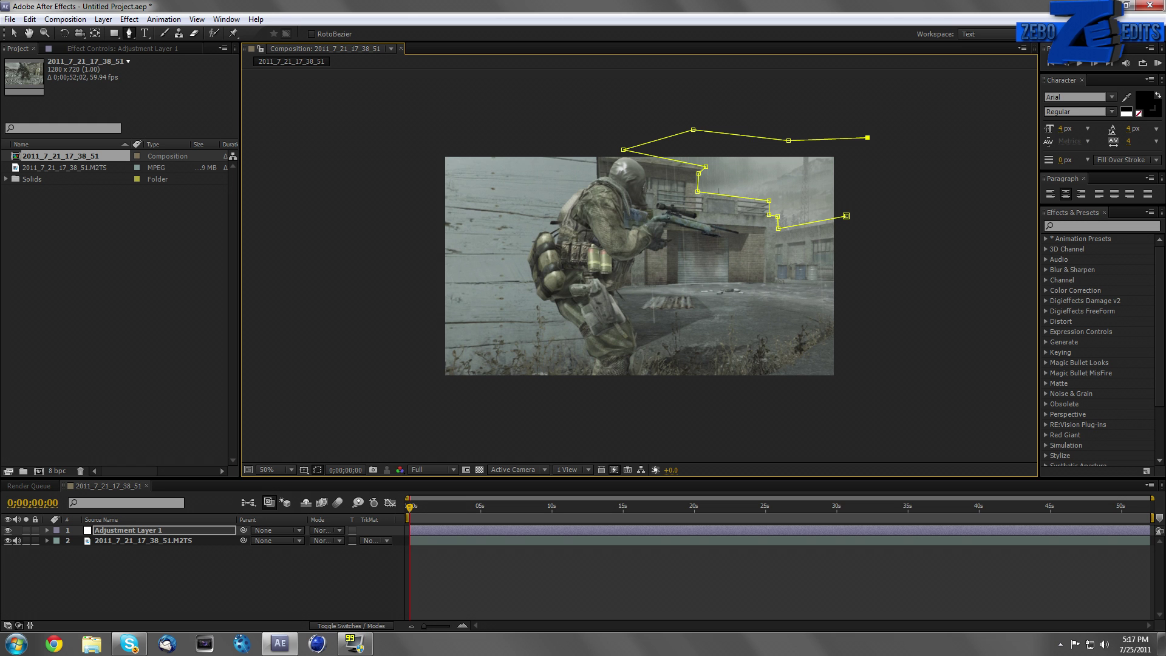
pyautogui.click(846, 215)
pyautogui.click(158, 531)
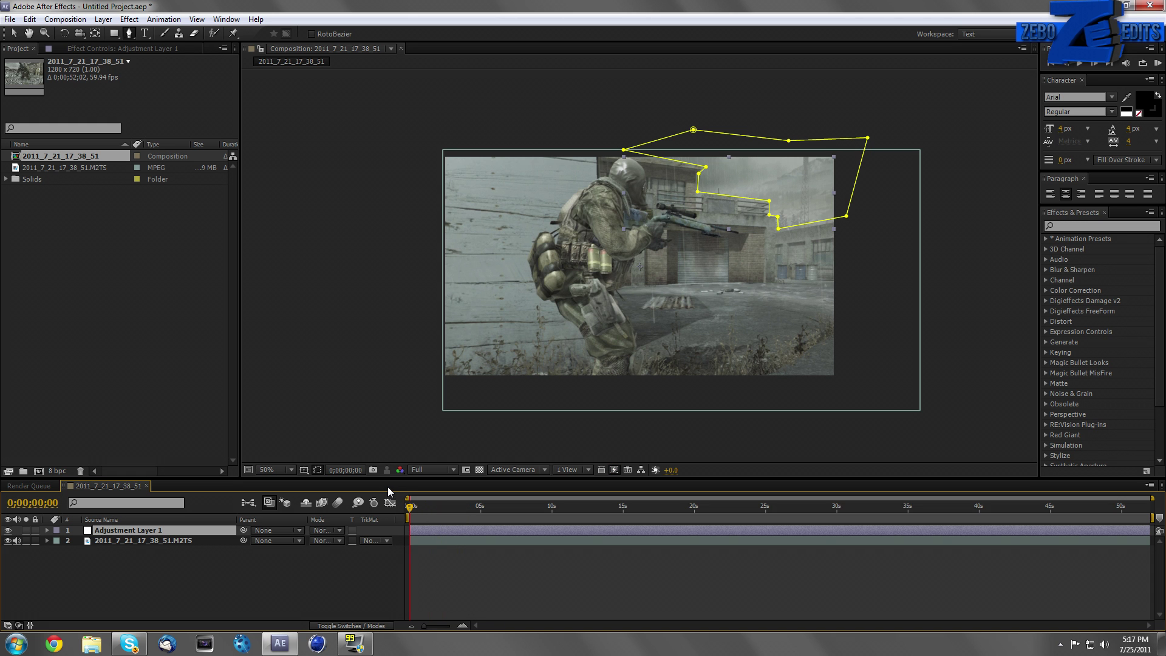
# - Reveal Mask 1 on Adjustment Layer 1 and change its mode from Add to Subtract
pyautogui.click(48, 531)
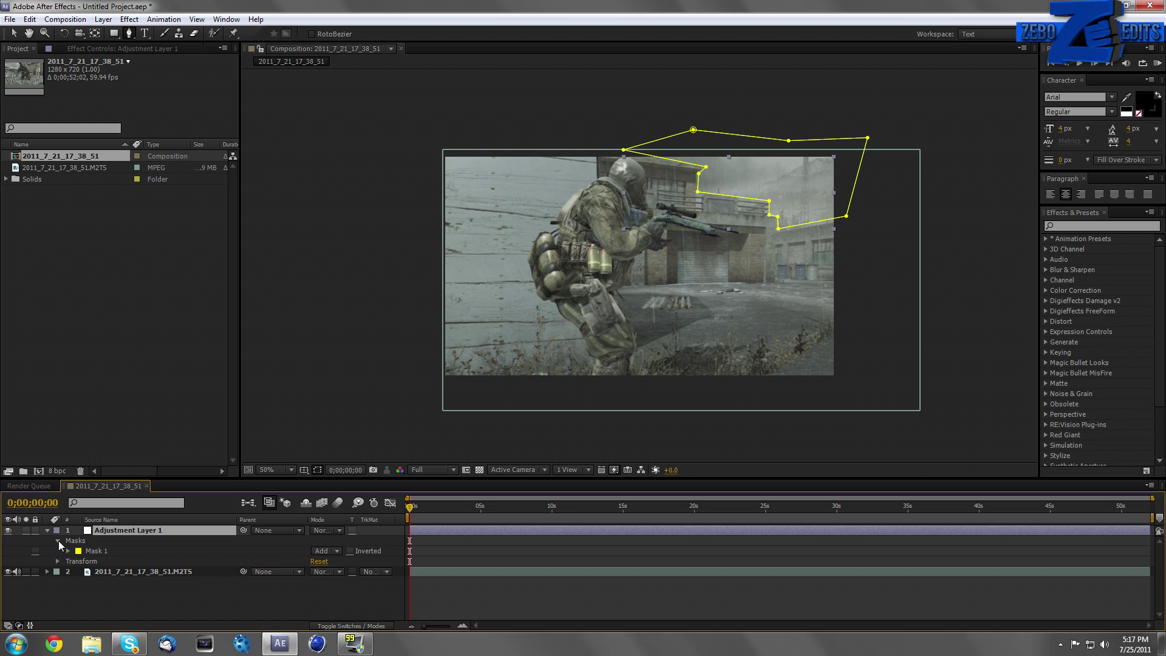
pyautogui.click(58, 550)
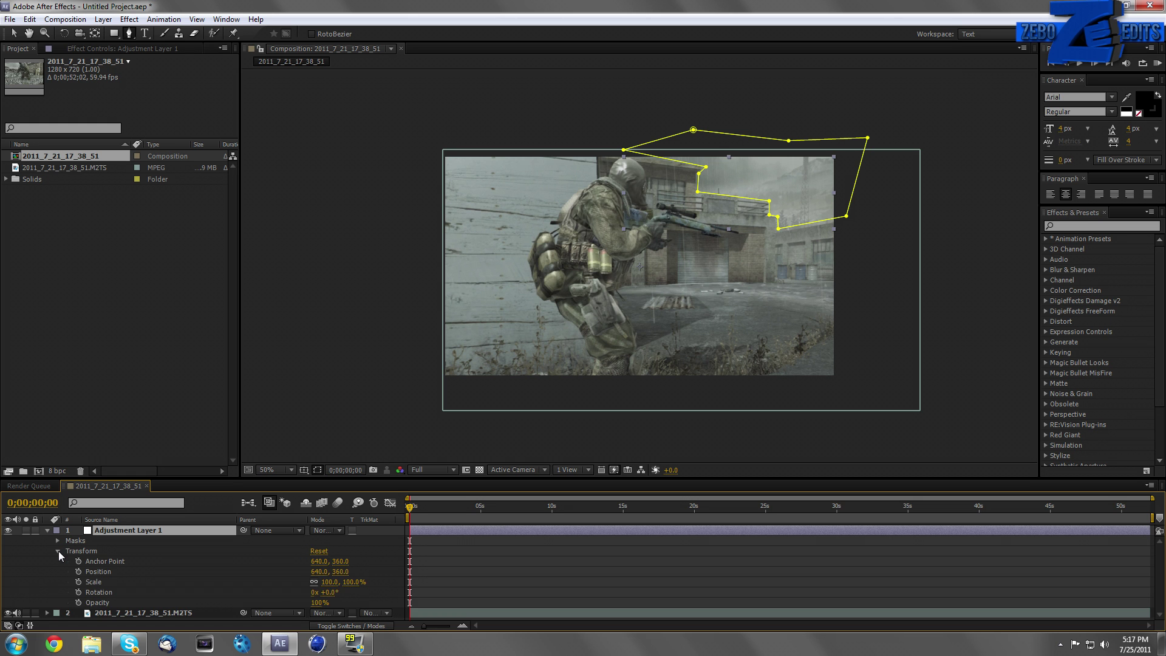
pyautogui.click(59, 551)
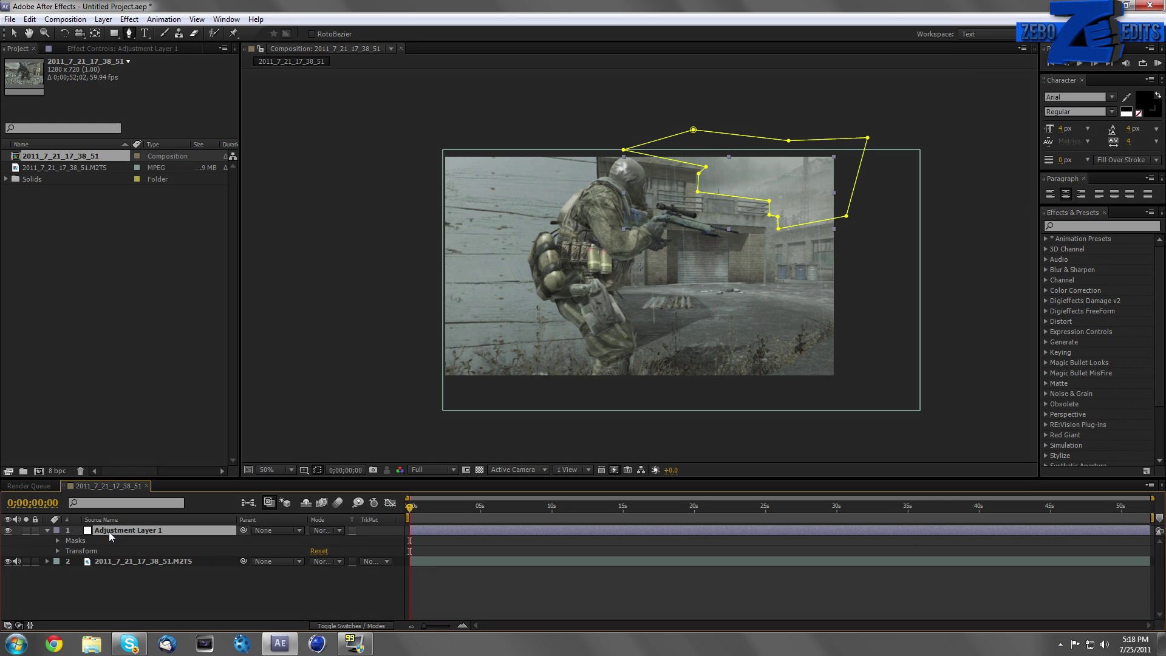
pyautogui.press('m')
pyautogui.click(330, 540)
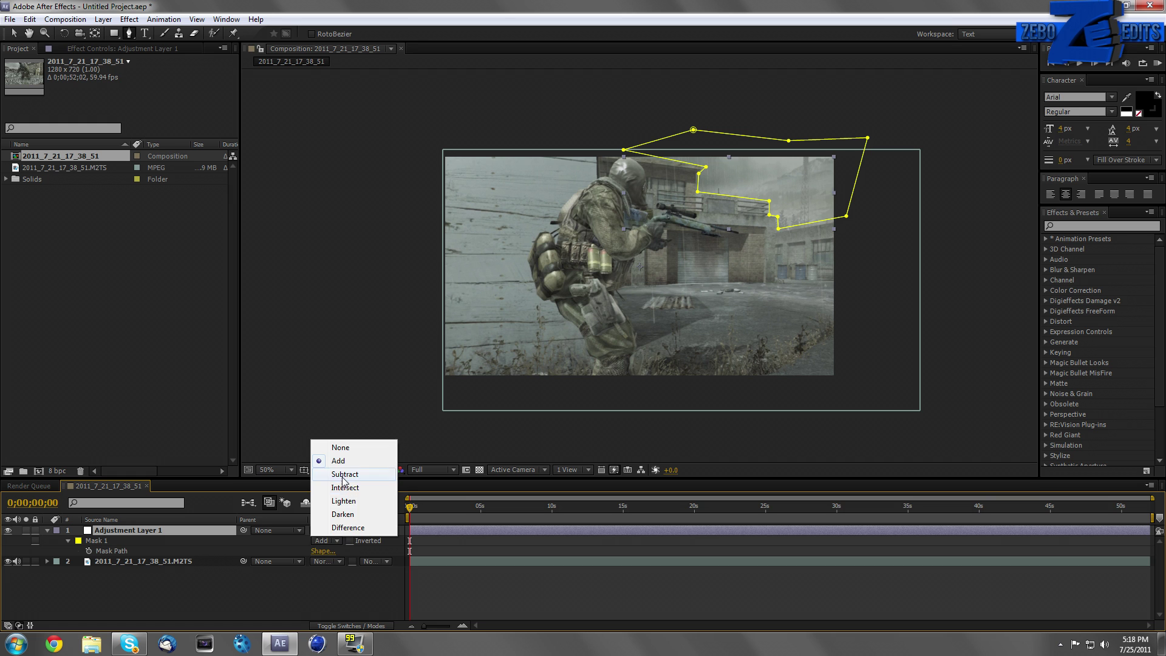
pyautogui.click(364, 474)
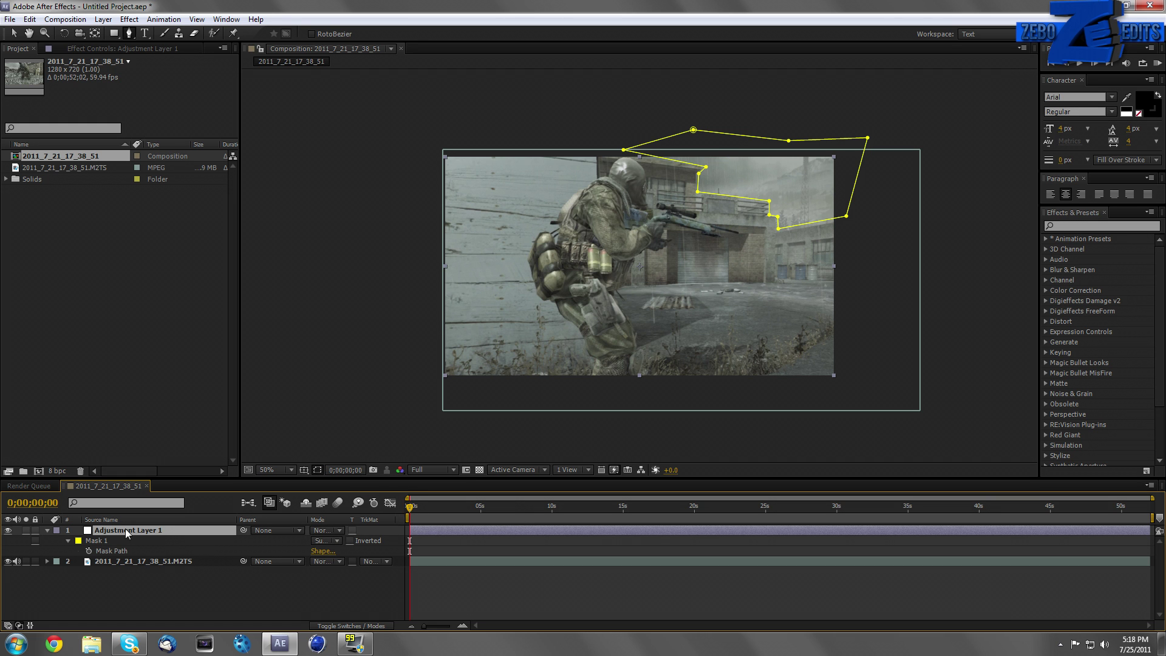
pyautogui.press('F2')
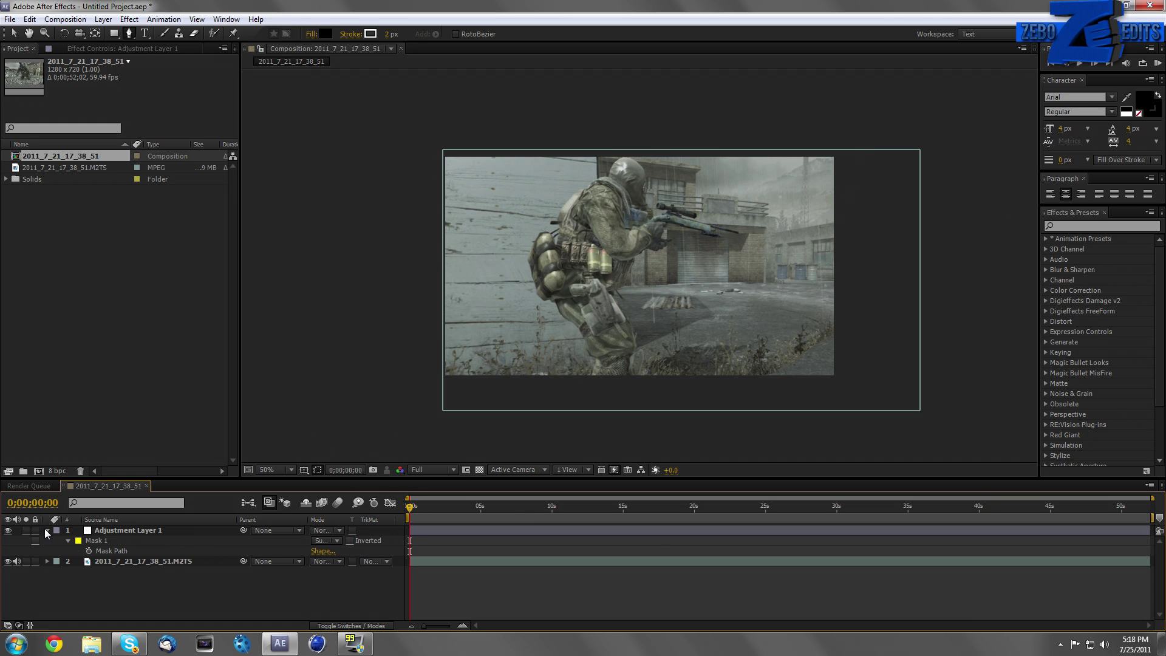
pyautogui.click(129, 19)
pyautogui.click(115, 530)
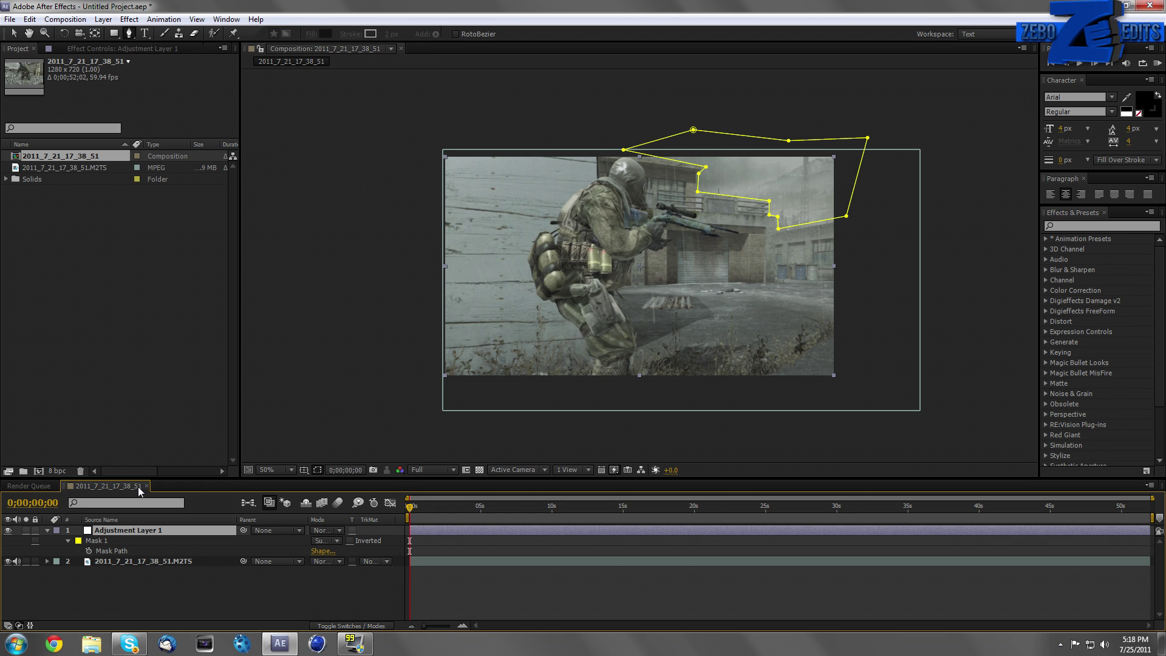
# - Apply the Video Copilot Optical Flares effect to Adjustment Layer 1
pyautogui.click(129, 19)
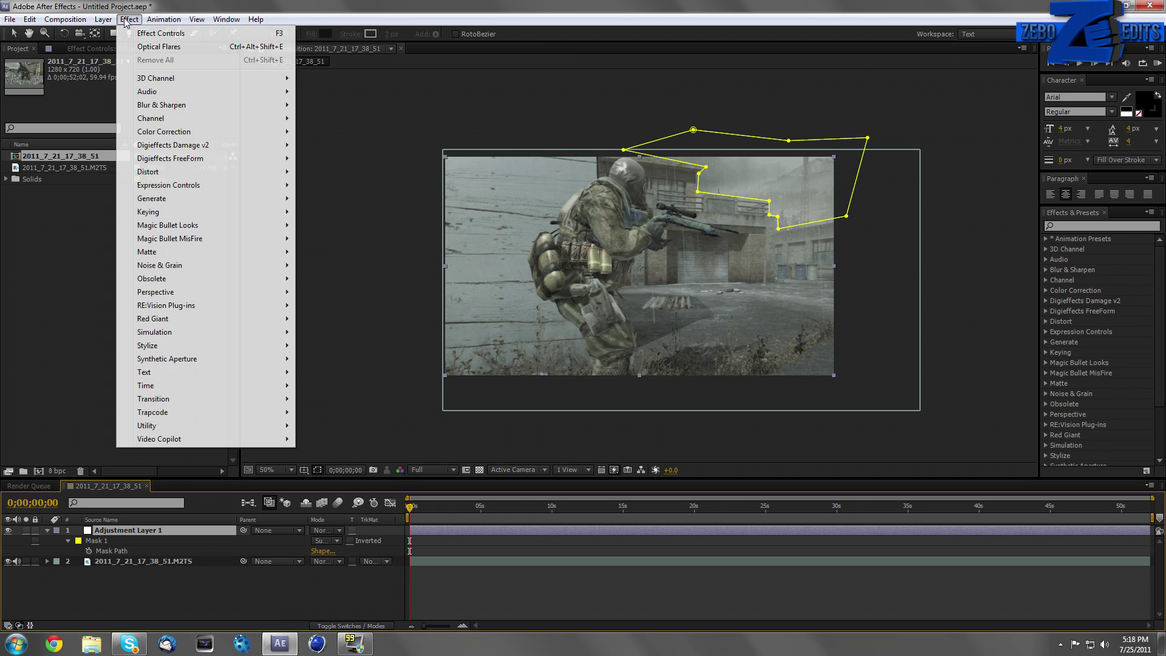
pyautogui.moveTo(229, 439)
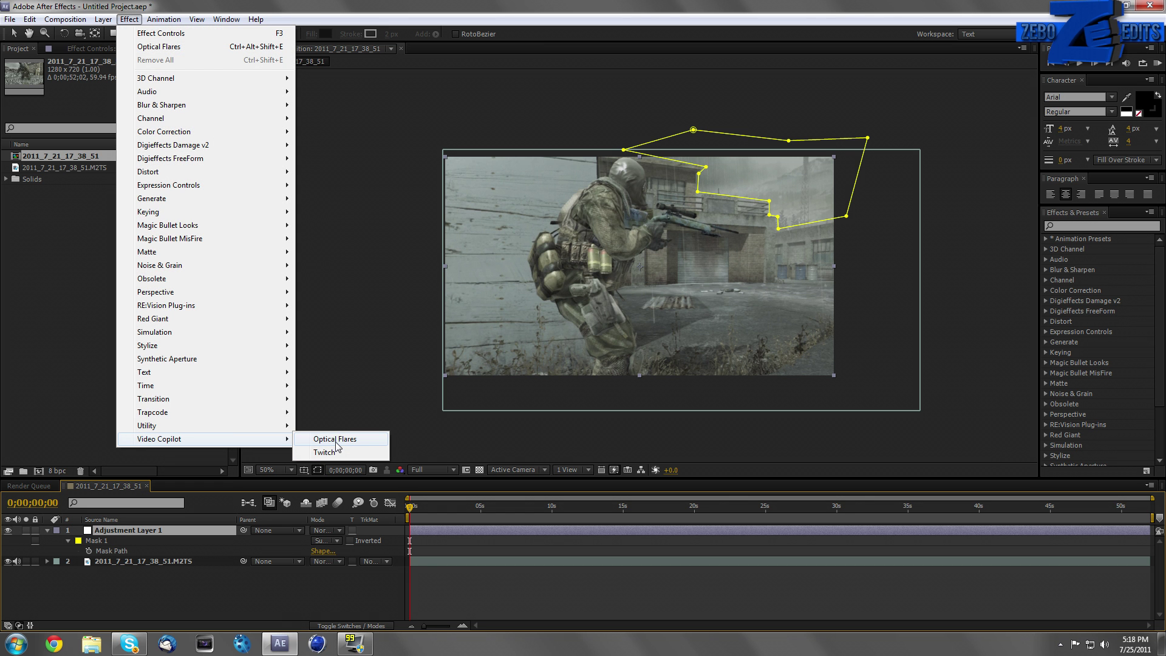
pyautogui.click(334, 439)
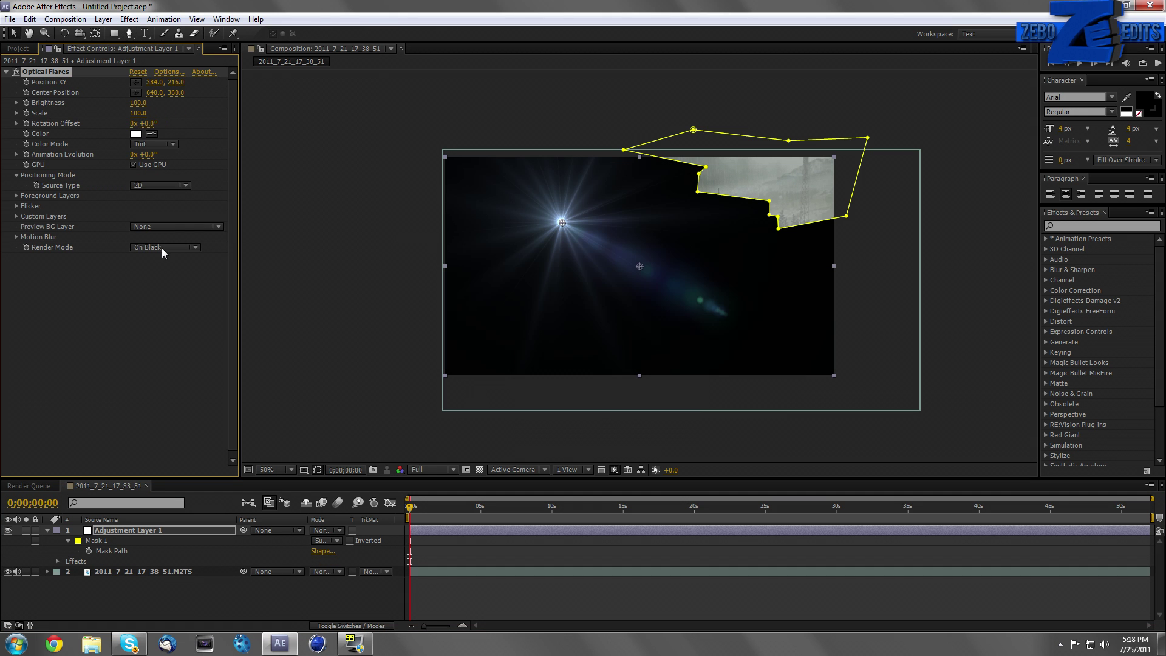
pyautogui.click(130, 19)
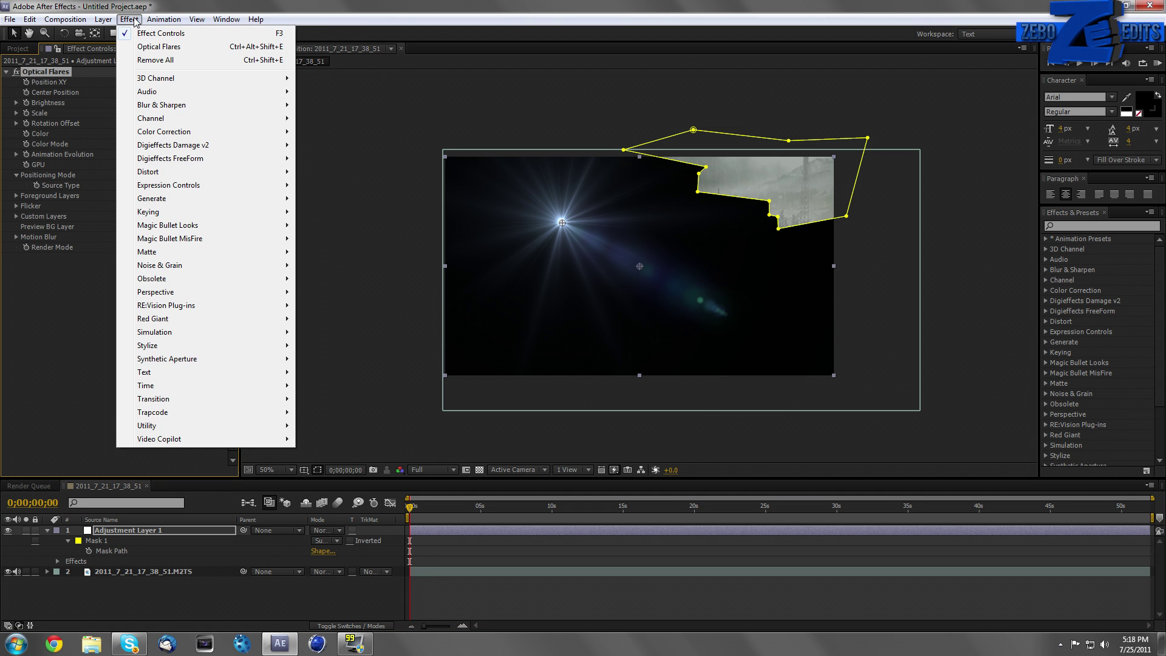
pyautogui.click(130, 35)
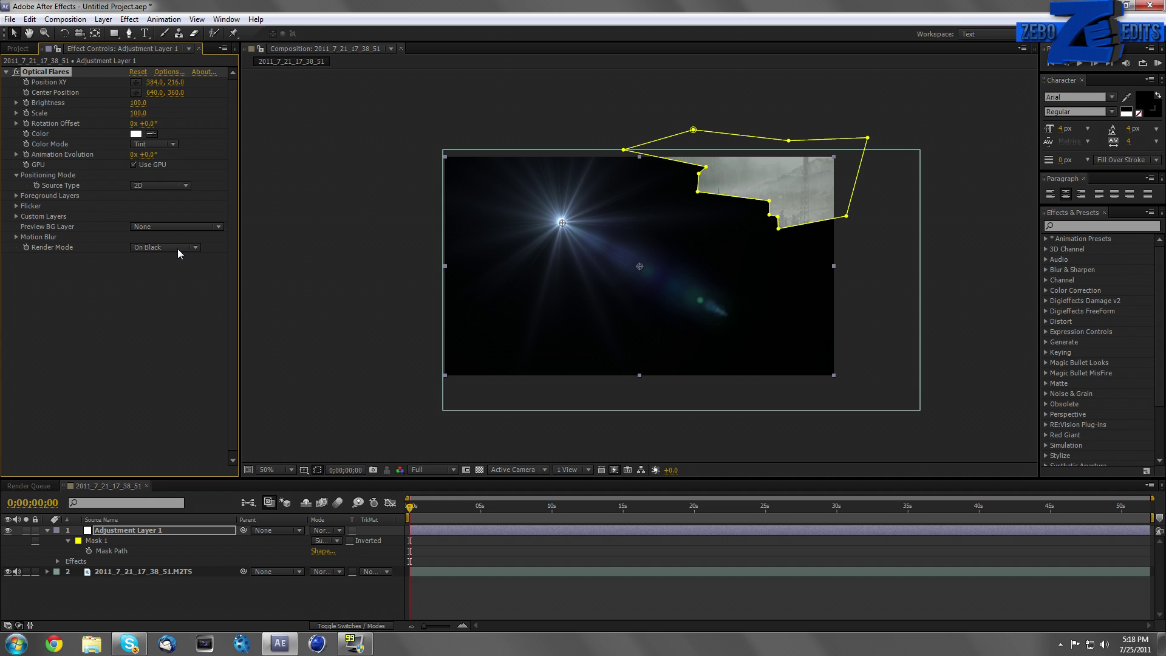
# - Set the flare's Render Mode to Over Original and move it to the upper-right sky
pyautogui.click(157, 248)
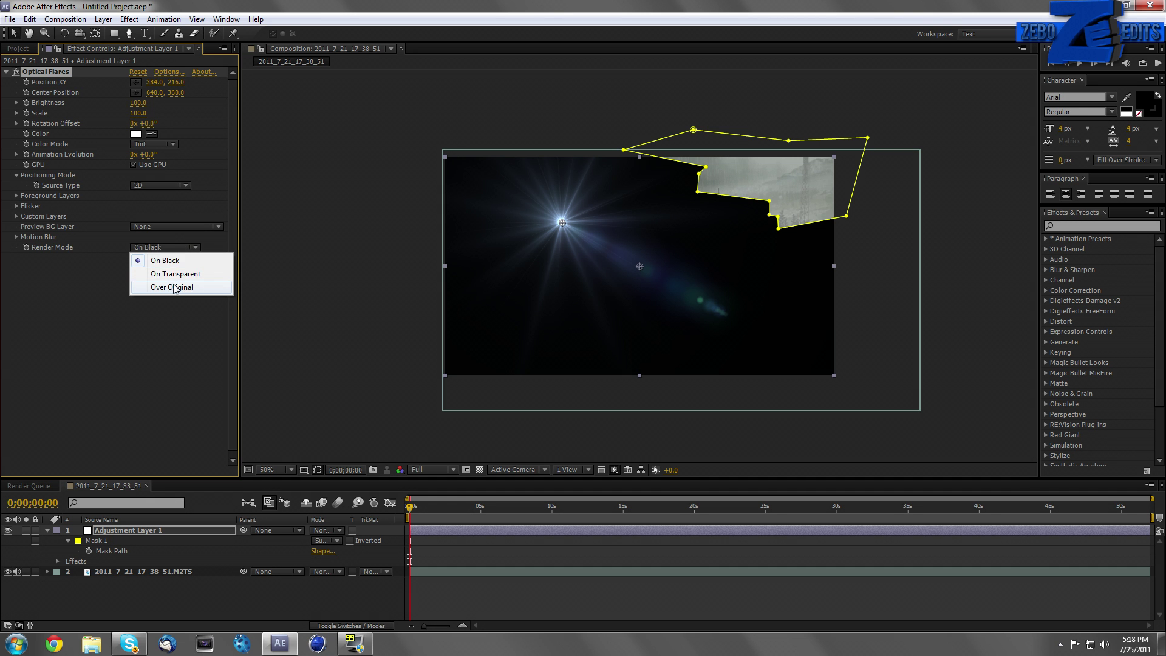
pyautogui.click(177, 287)
pyautogui.moveTo(562, 223); pyautogui.dragTo(711, 220)
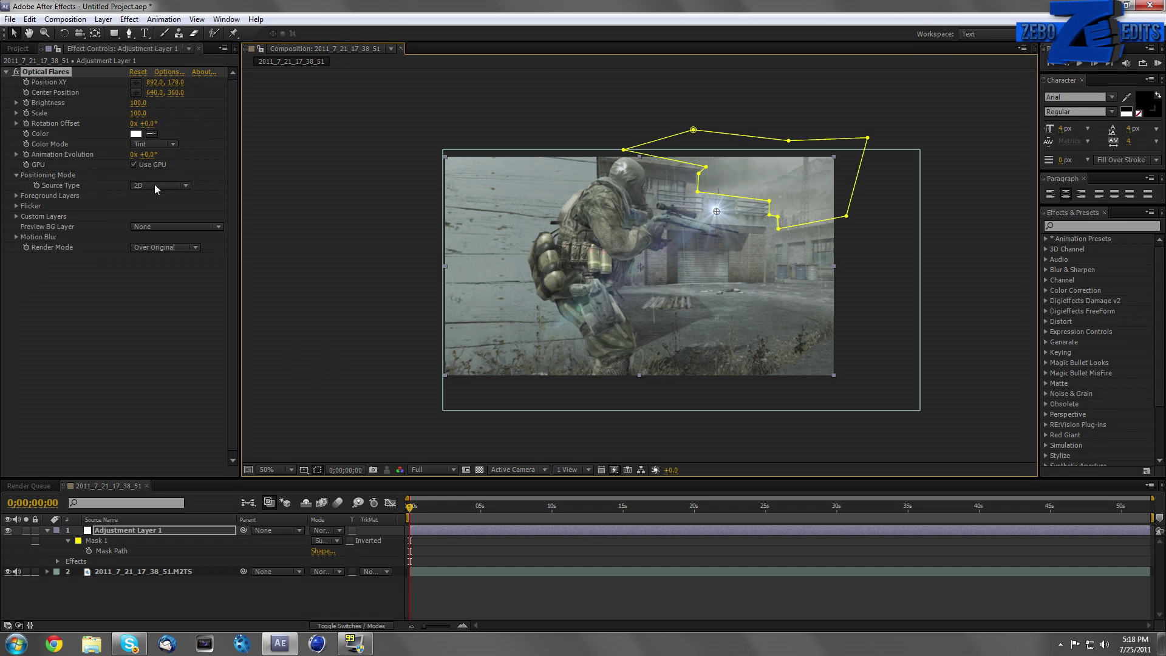
# - Load the Sun Spot flare from the Pro Presets folder in Optical Flares options
pyautogui.click(169, 71)
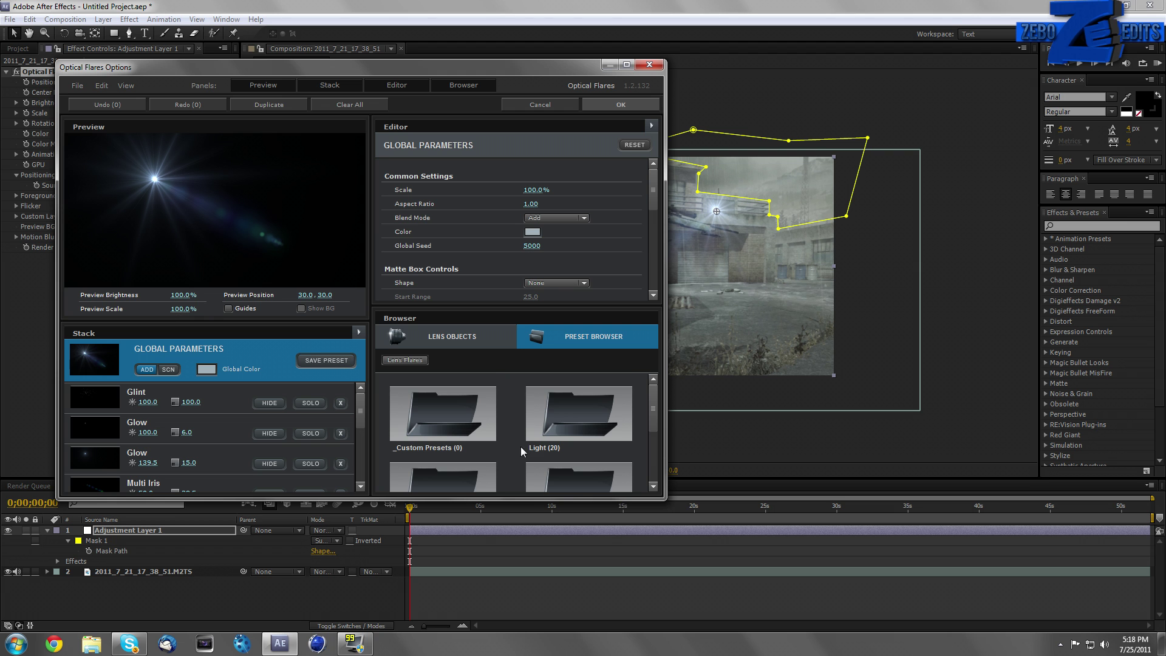
pyautogui.scroll(-1, 651, 430)
pyautogui.doubleClick(447, 462)
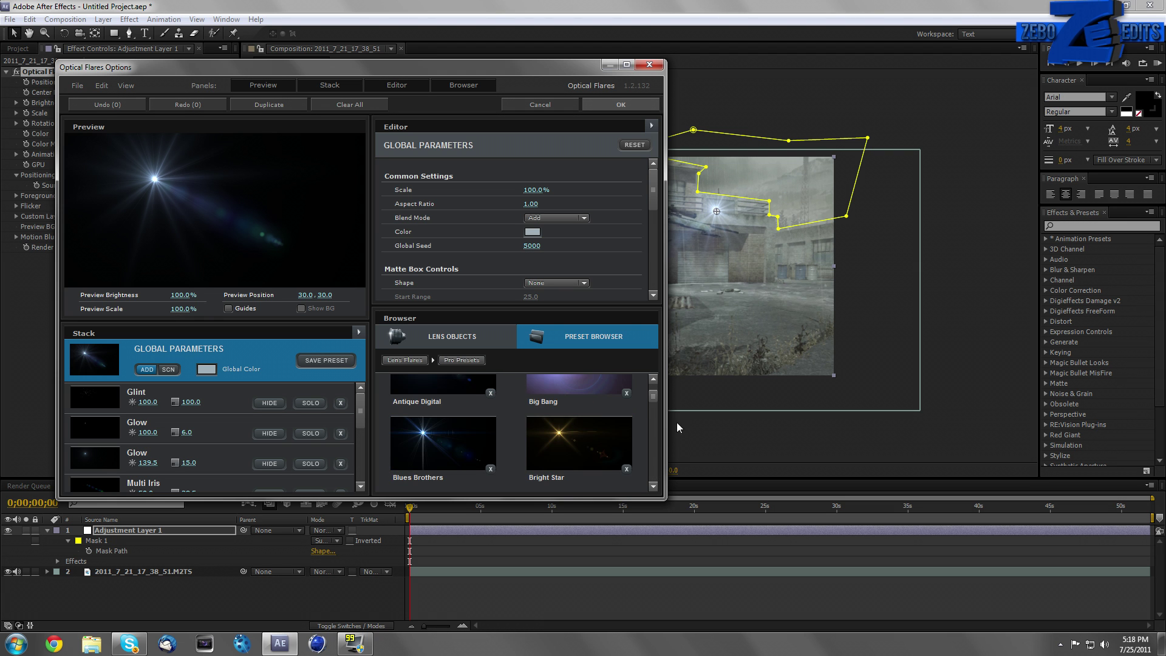
pyautogui.scroll(-2, 655, 414)
pyautogui.moveTo(654, 414); pyautogui.dragTo(658, 461)
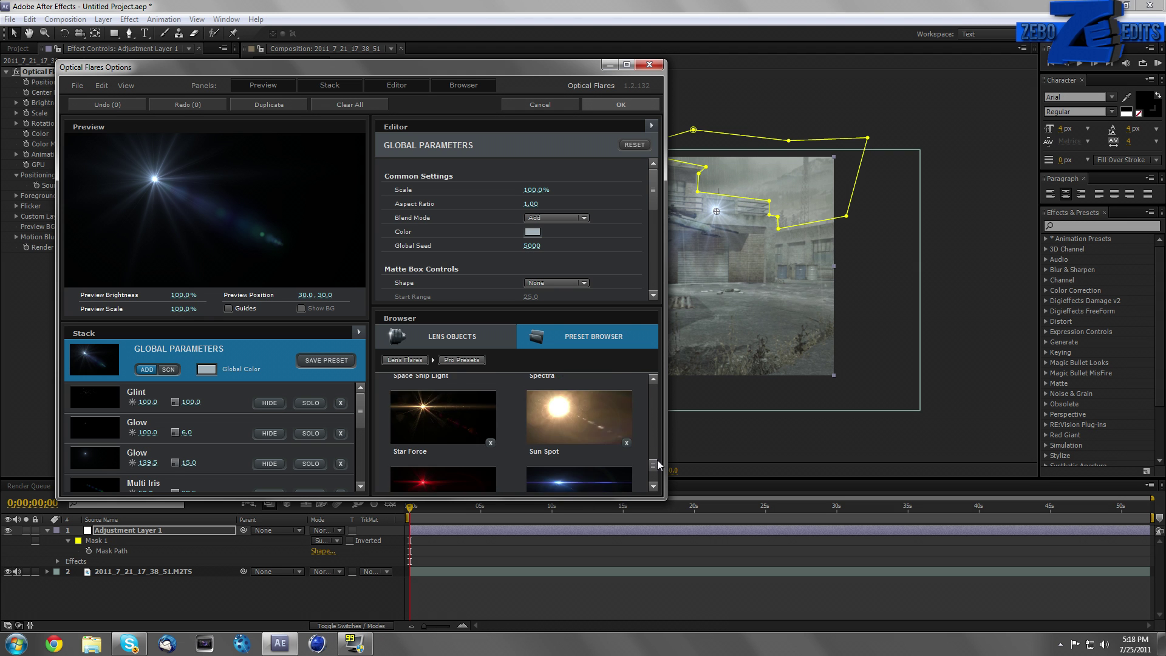
pyautogui.click(611, 419)
# - Switch Mask 1 to Add so the Sun Spot stays in the sky, centred at 1032, -106
pyautogui.click(615, 109)
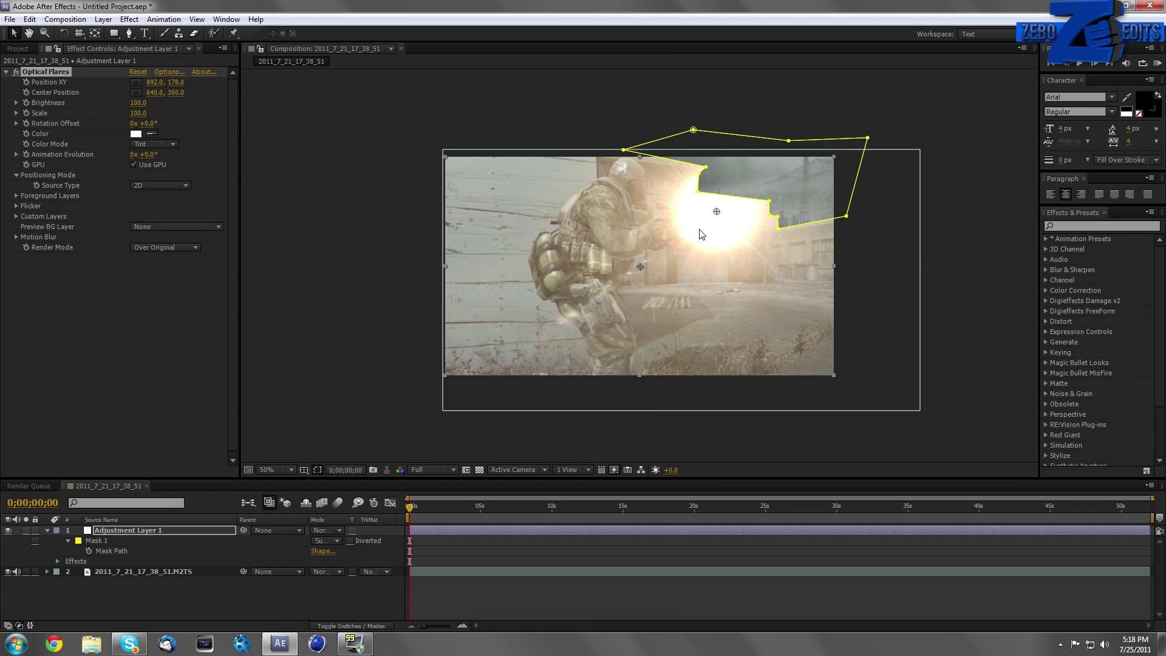
pyautogui.moveTo(719, 217); pyautogui.dragTo(710, 220)
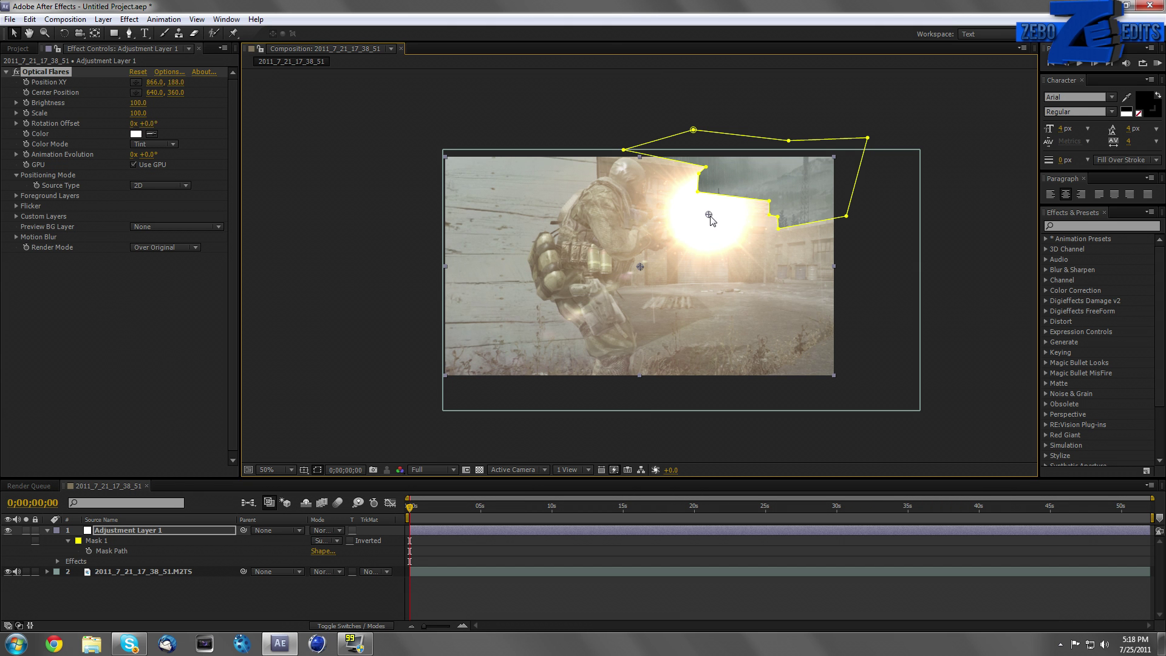
pyautogui.click(132, 530)
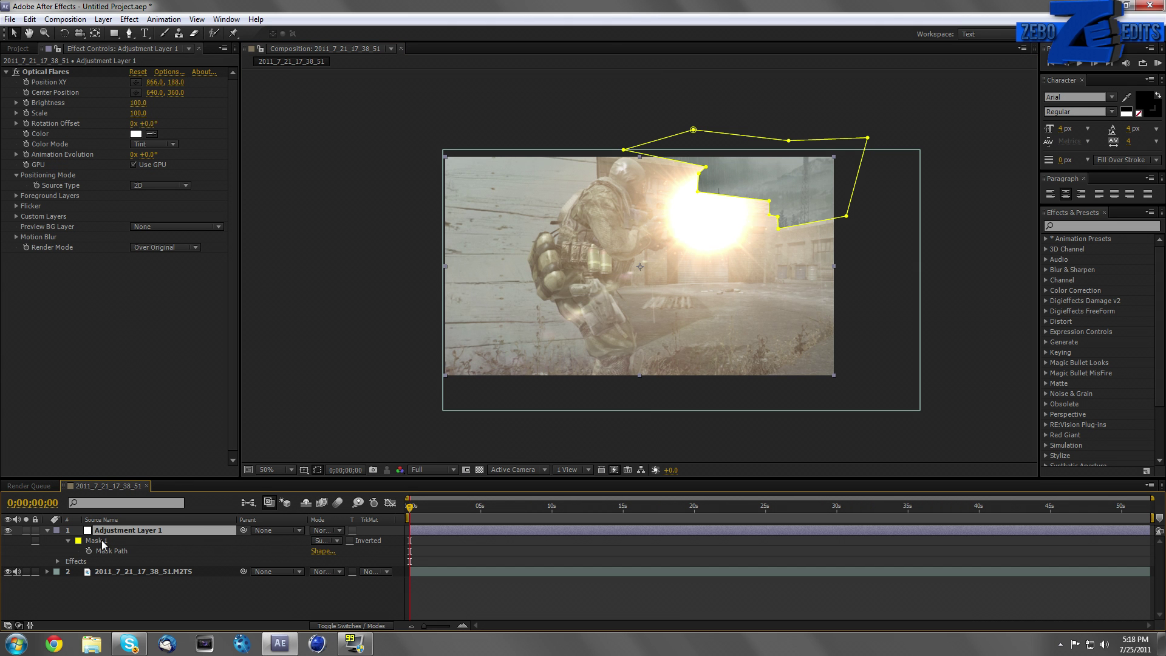
pyautogui.press('m')
pyautogui.press('m')
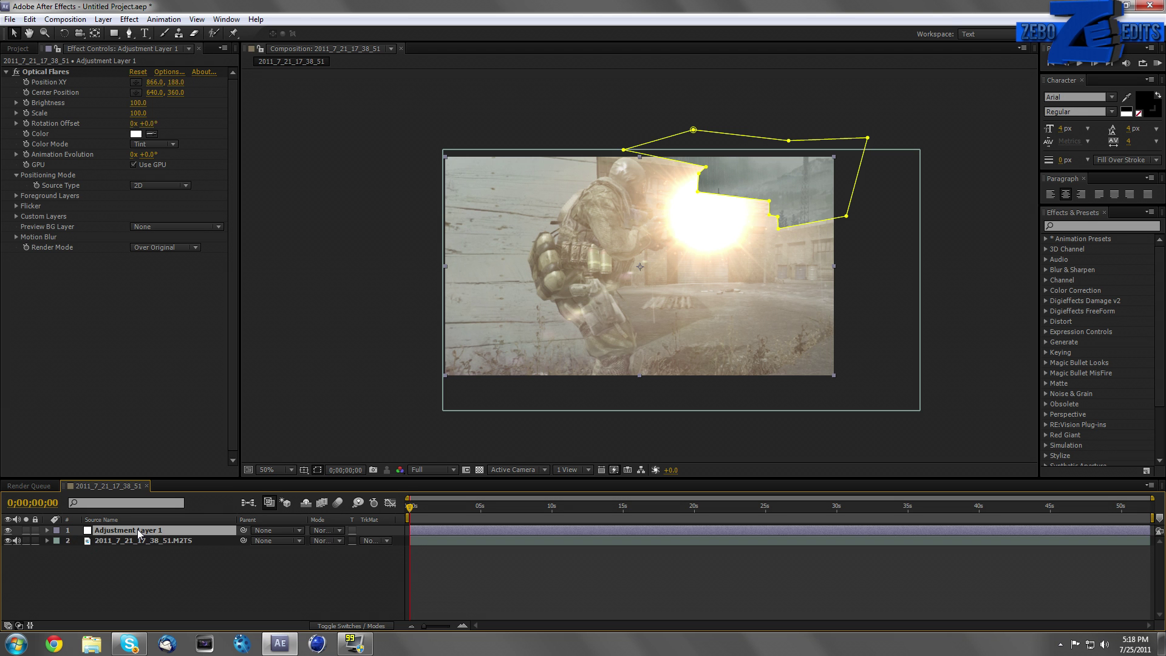
pyautogui.click(337, 540)
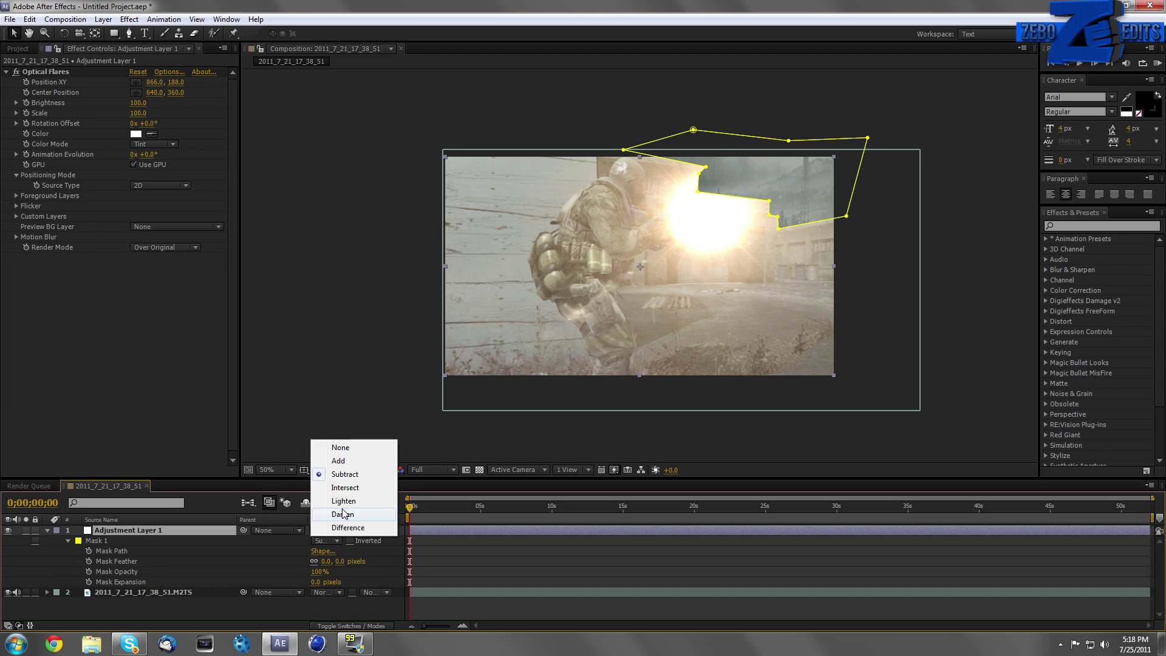
pyautogui.click(321, 461)
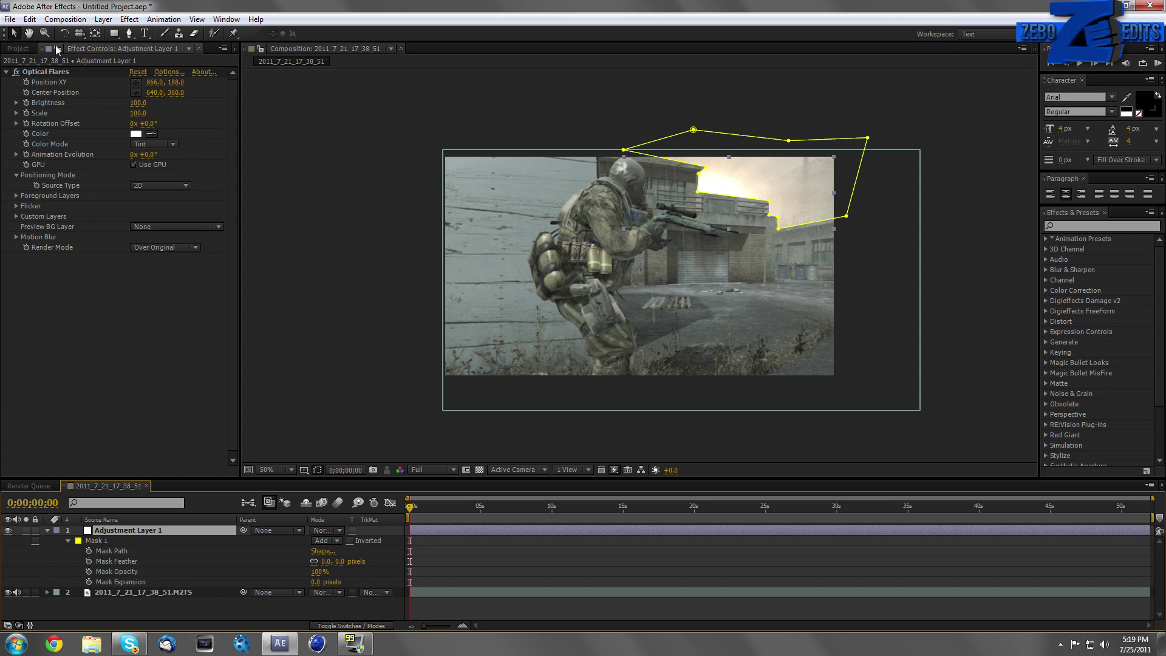
pyautogui.click(46, 71)
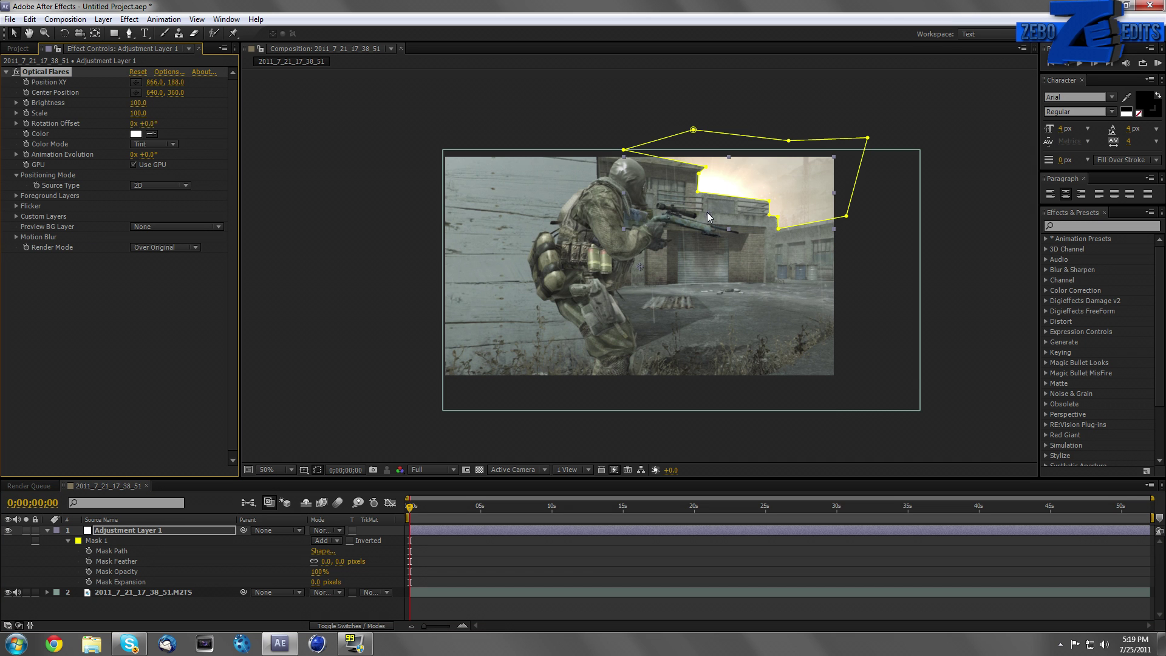
pyautogui.moveTo(708, 214); pyautogui.dragTo(758, 125)
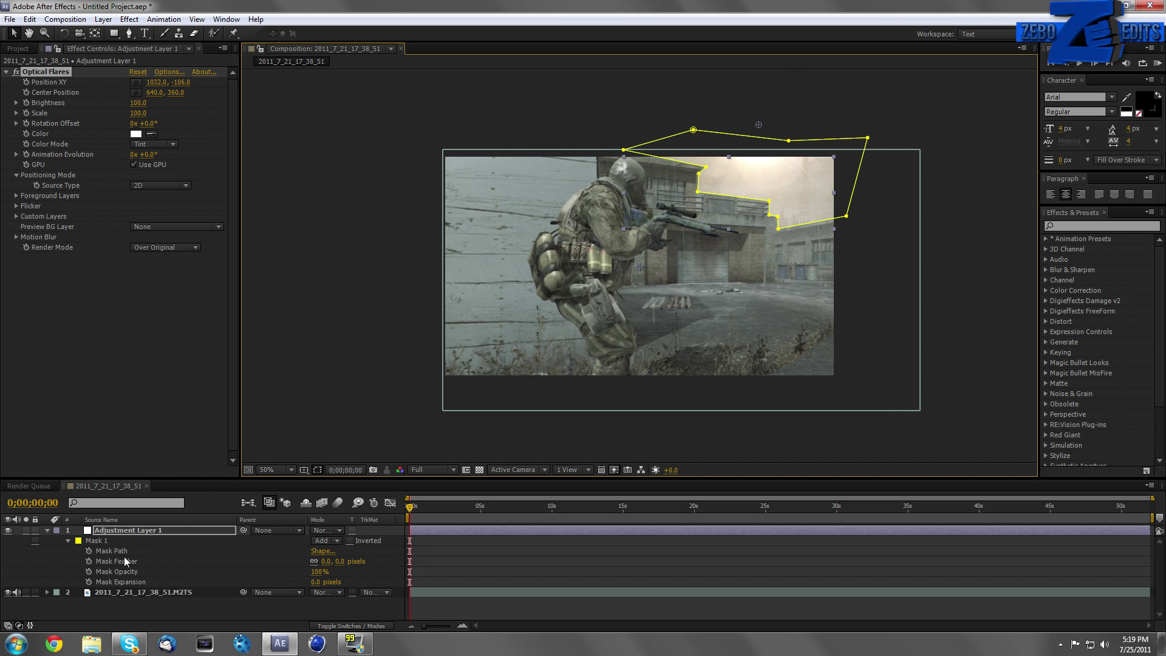
# - Set Mask 1's feather on Adjustment Layer 1 to 100 pixels
pyautogui.click(995, 335)
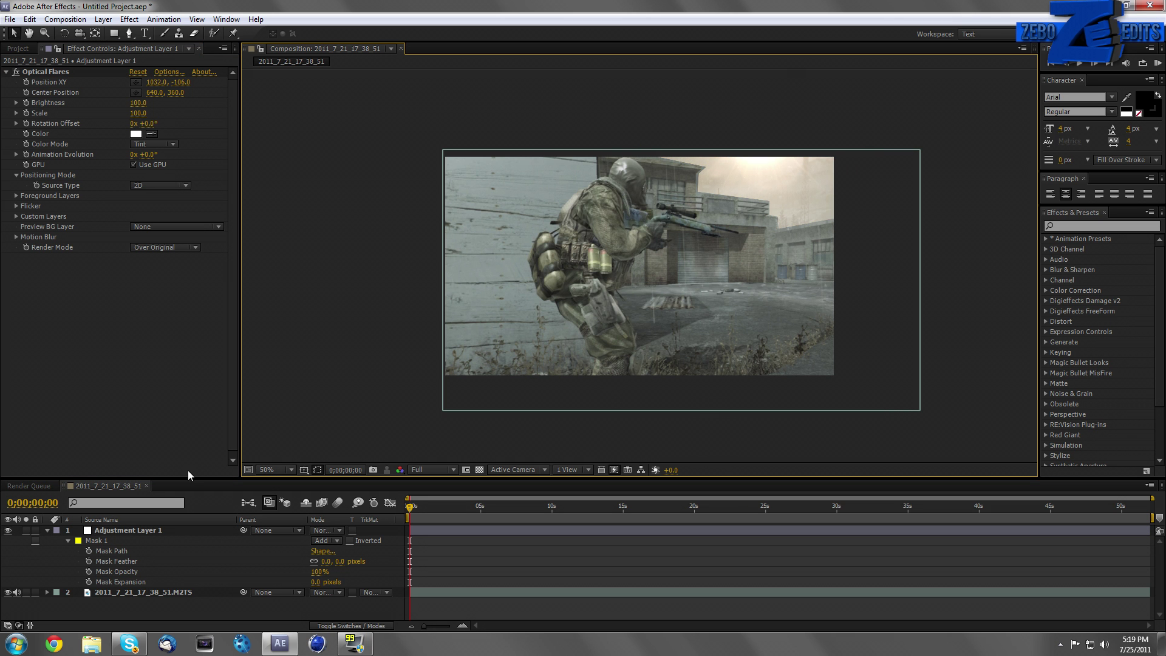
pyautogui.click(118, 532)
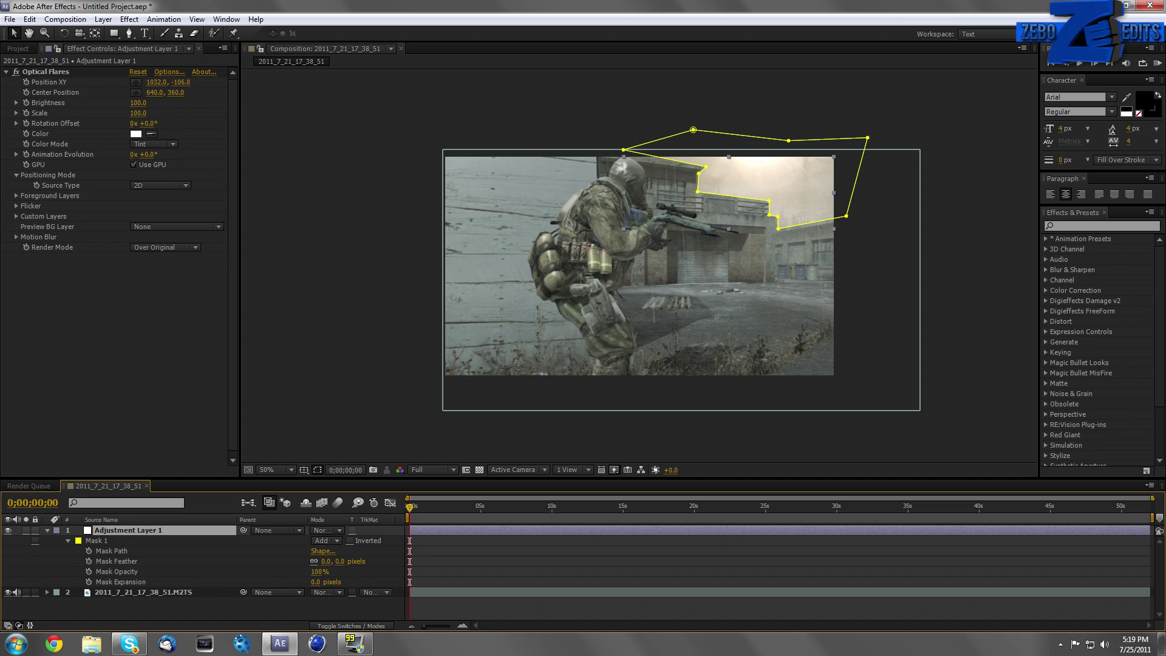
pyautogui.moveTo(327, 561); pyautogui.dragTo(427, 538)
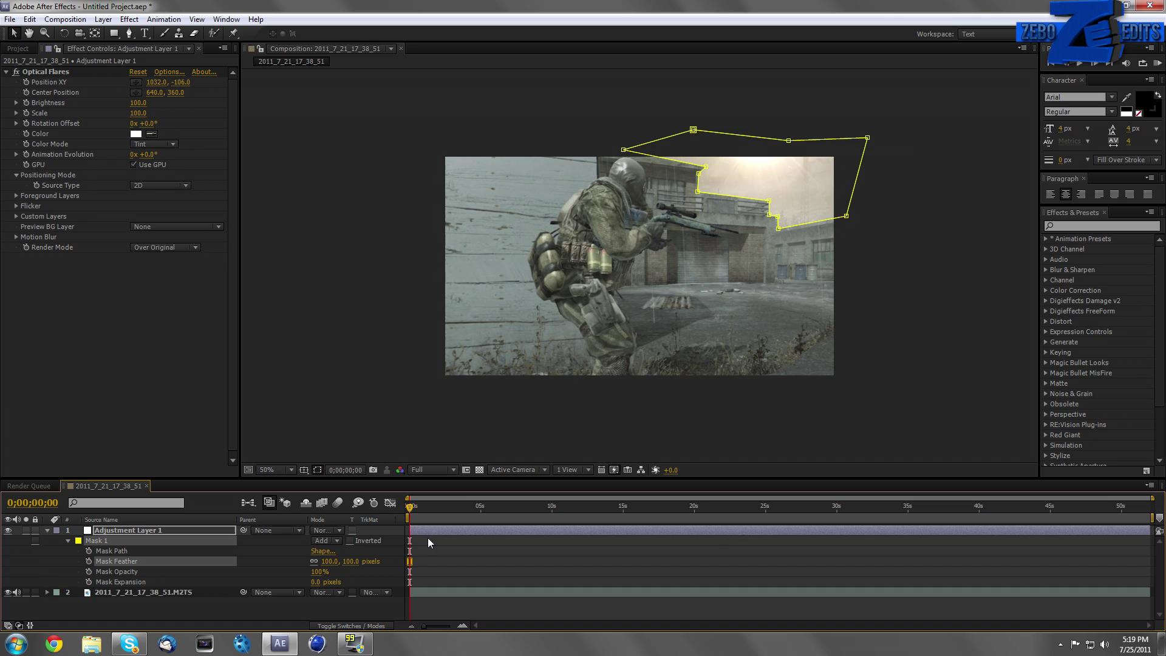
pyautogui.moveTo(442, 150); pyautogui.dragTo(910, 410)
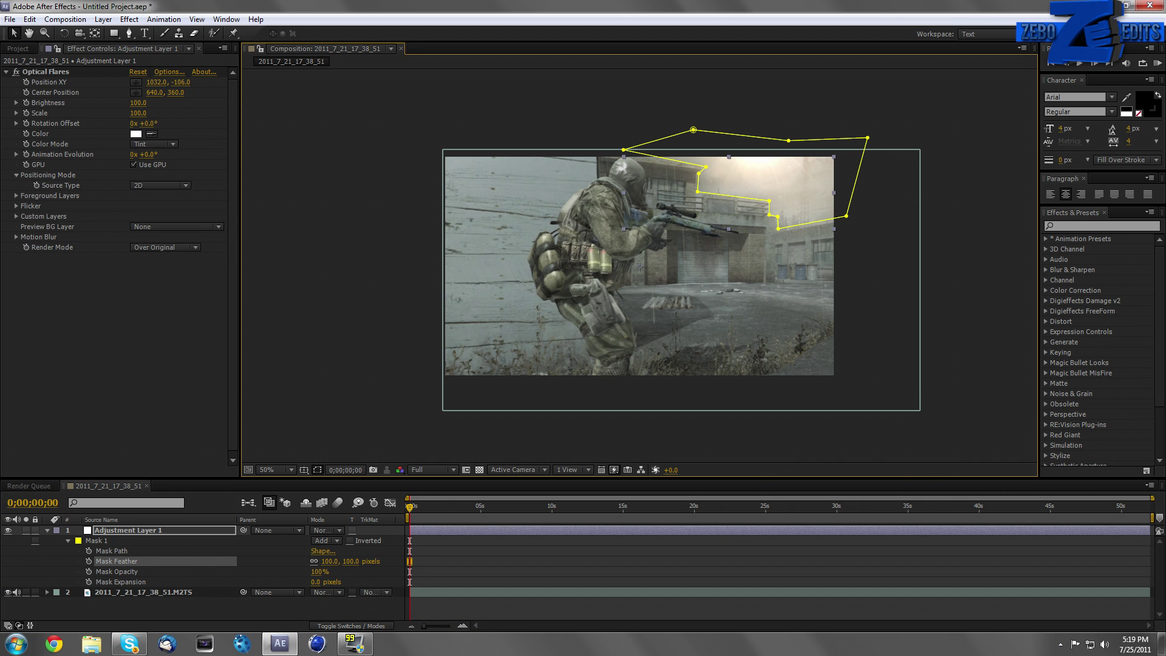
pyautogui.moveTo(419, 541); pyautogui.dragTo(466, 524)
pyautogui.write('100')
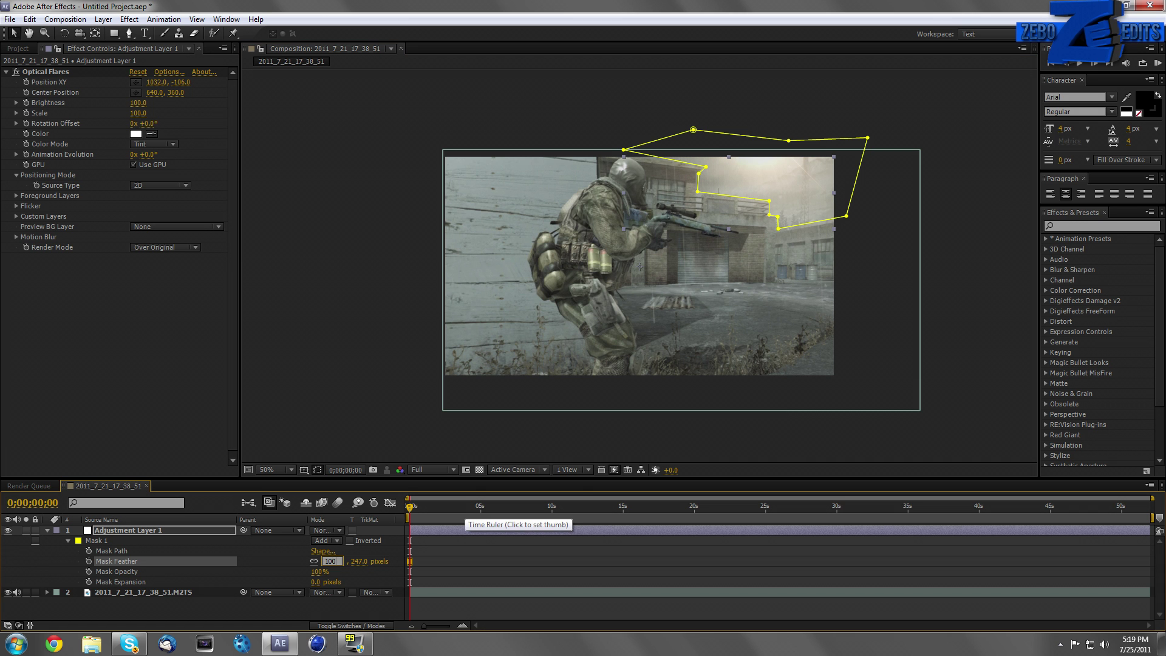
pyautogui.press('Return')
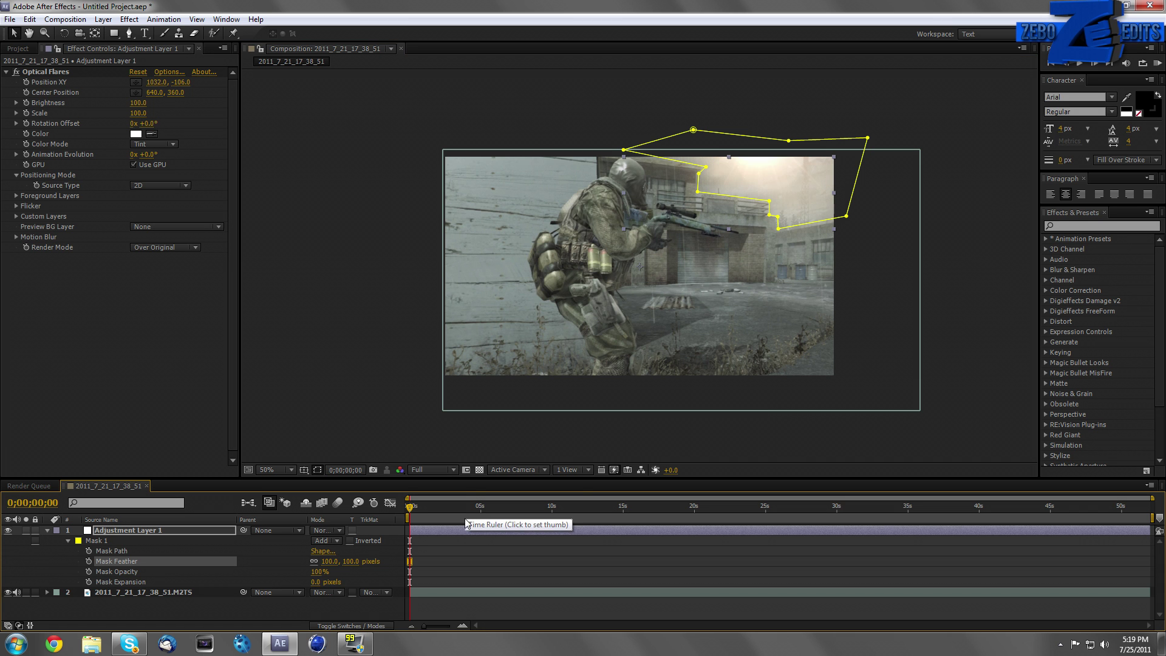
pyautogui.click(48, 531)
# - Drag the Optical Flares centre right to 1248, -70, then collapse the effect
pyautogui.click(146, 541)
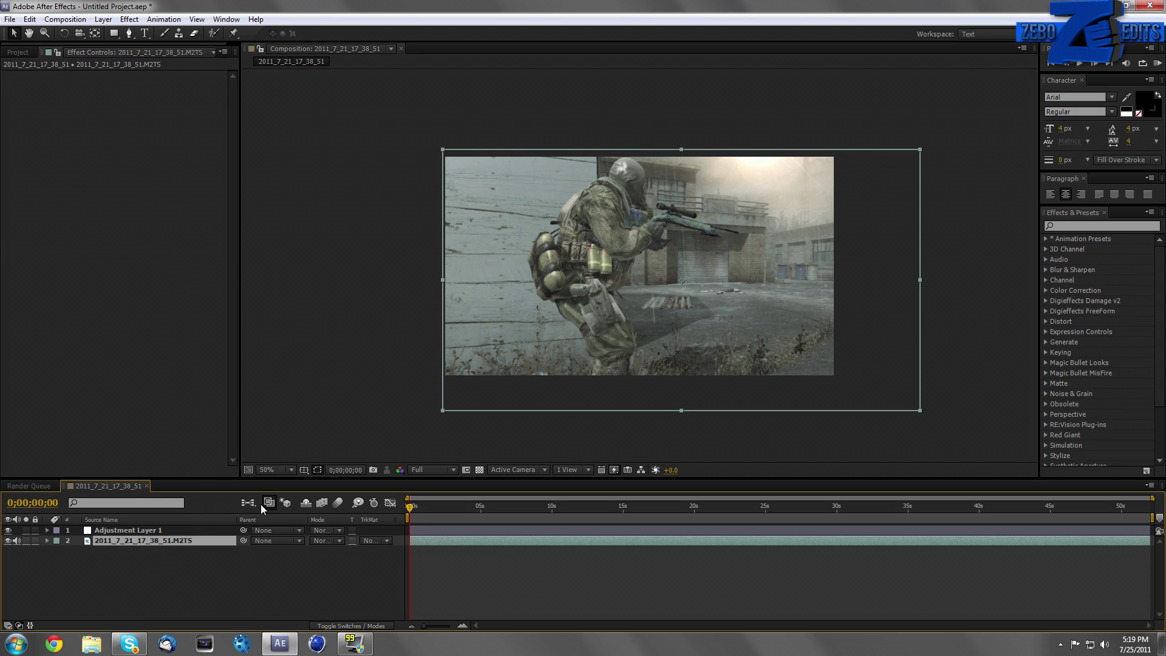
pyautogui.click(121, 529)
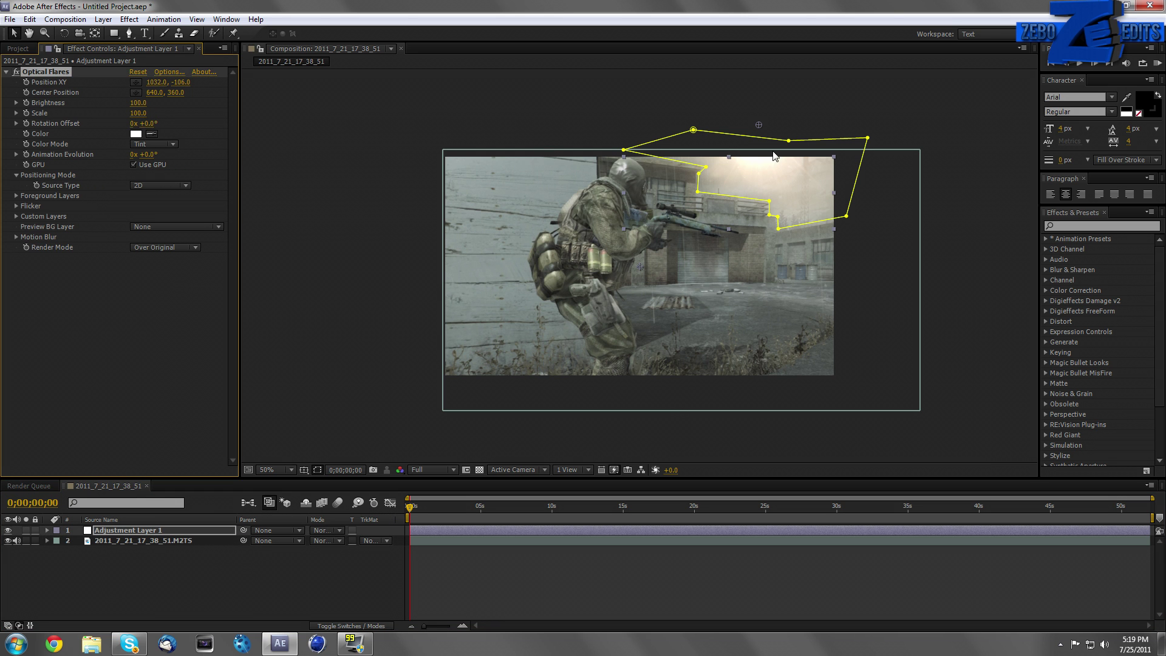
pyautogui.moveTo(759, 130); pyautogui.dragTo(825, 140)
pyautogui.click(985, 251)
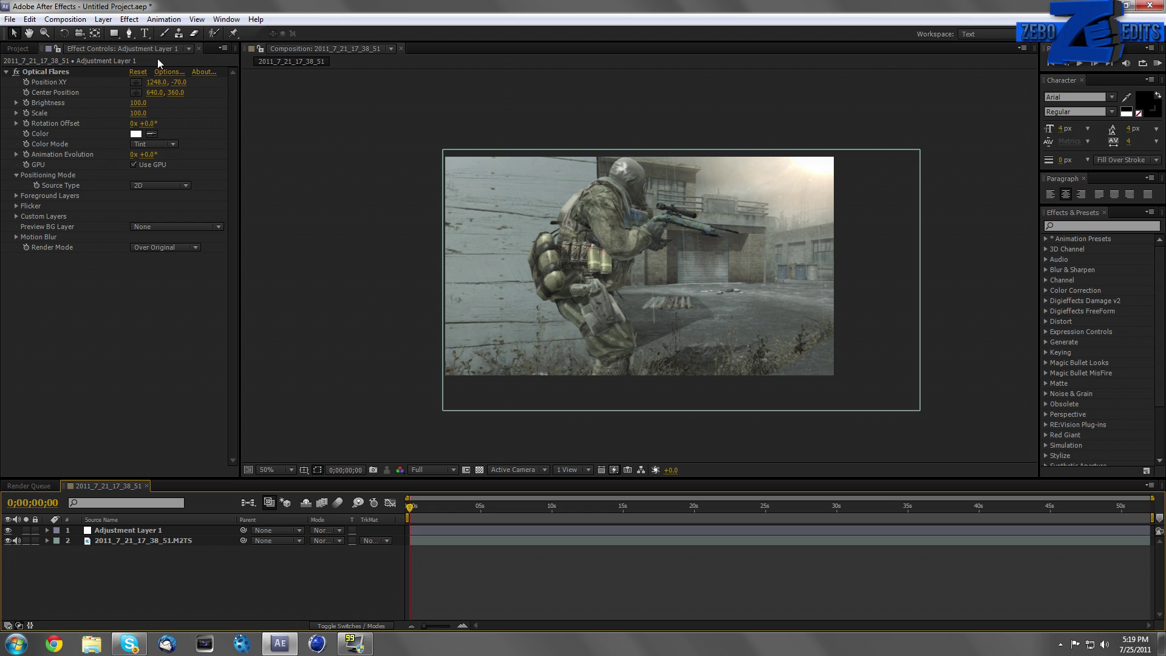
pyautogui.click(6, 72)
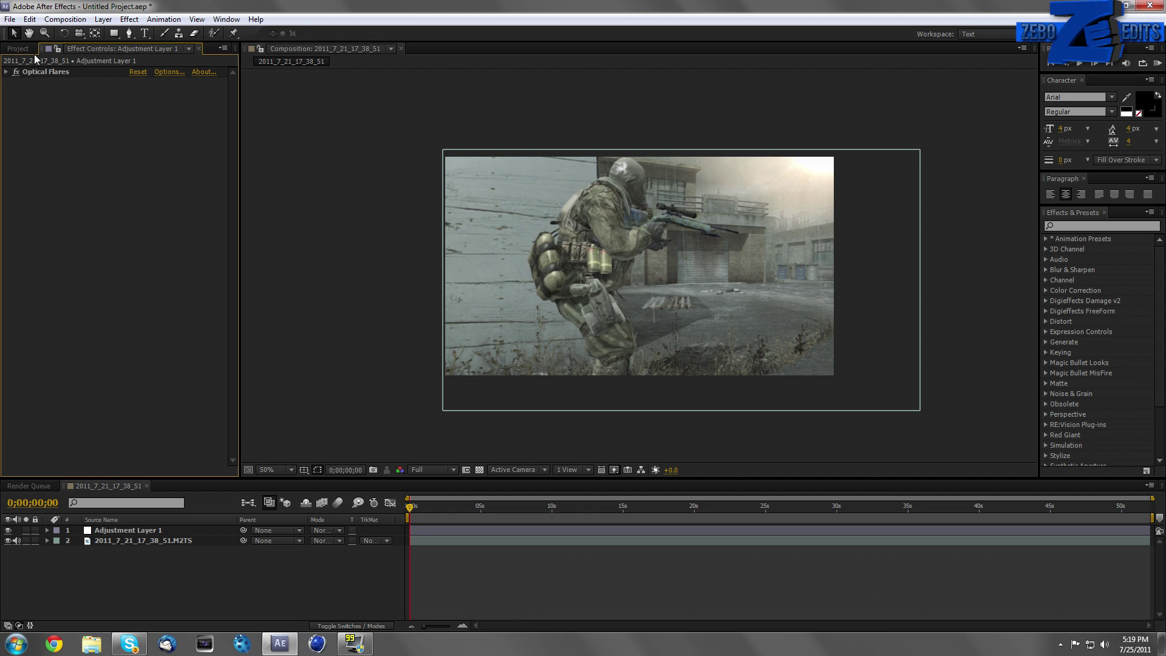
# - Add Adjustment Layer 2 at the top of the layer stack
pyautogui.click(115, 20)
pyautogui.moveTo(201, 34)
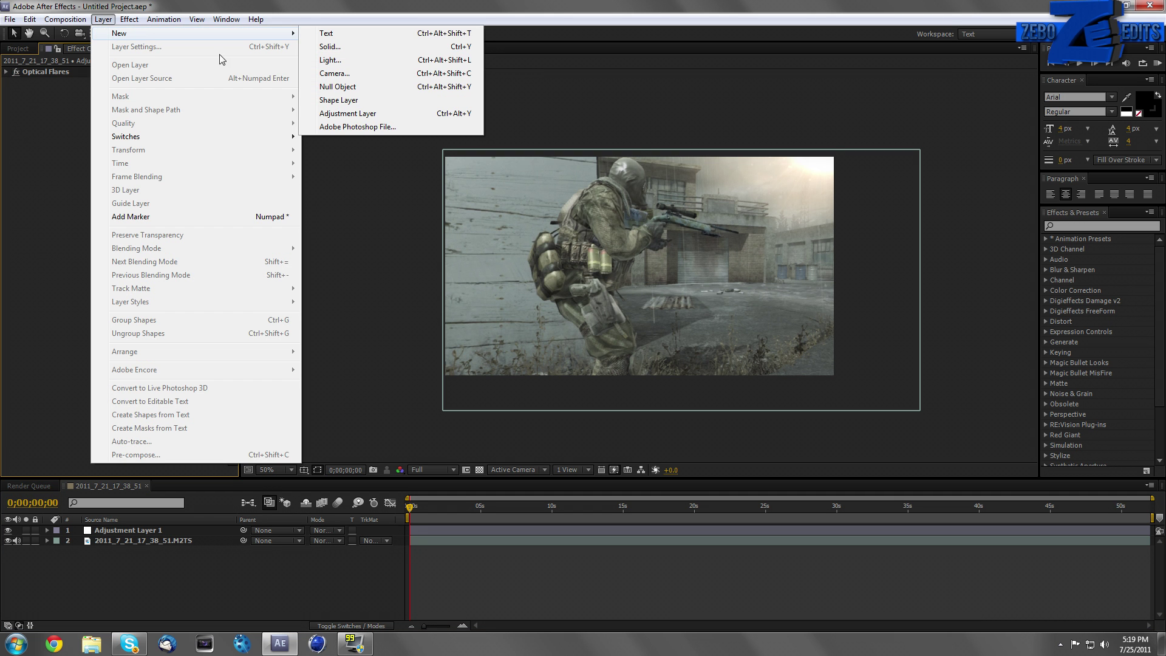
pyautogui.click(363, 113)
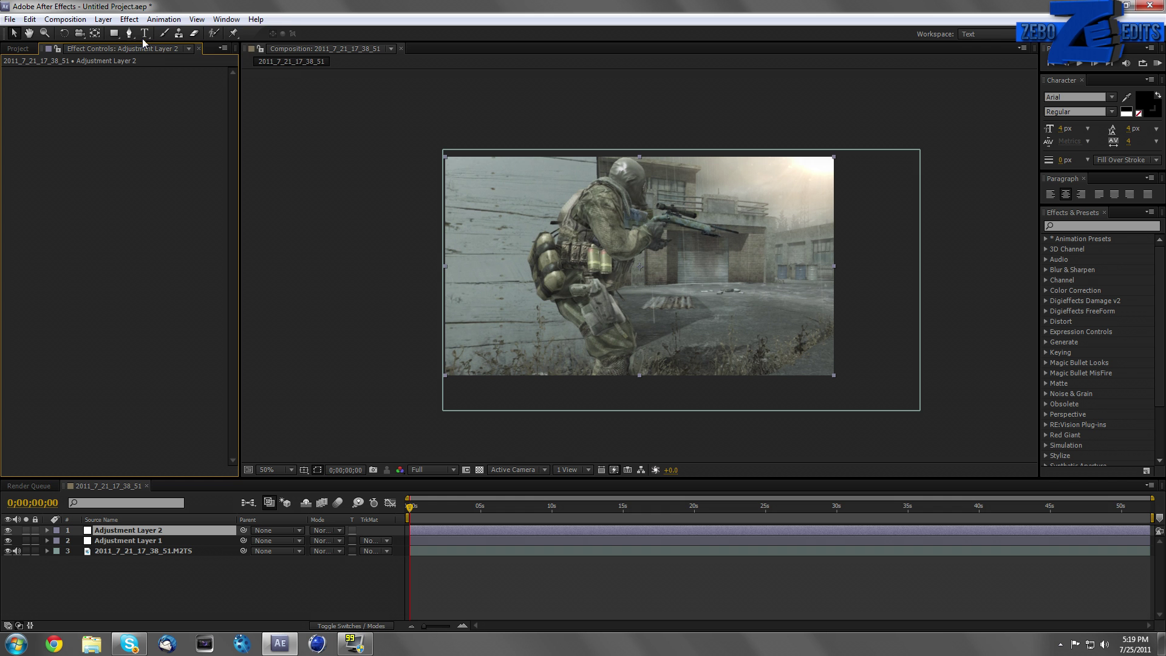
# - Apply Magic Bullet Looks to Adjustment Layer 2 and open its LooksBuilder
pyautogui.click(132, 21)
pyautogui.moveTo(190, 228)
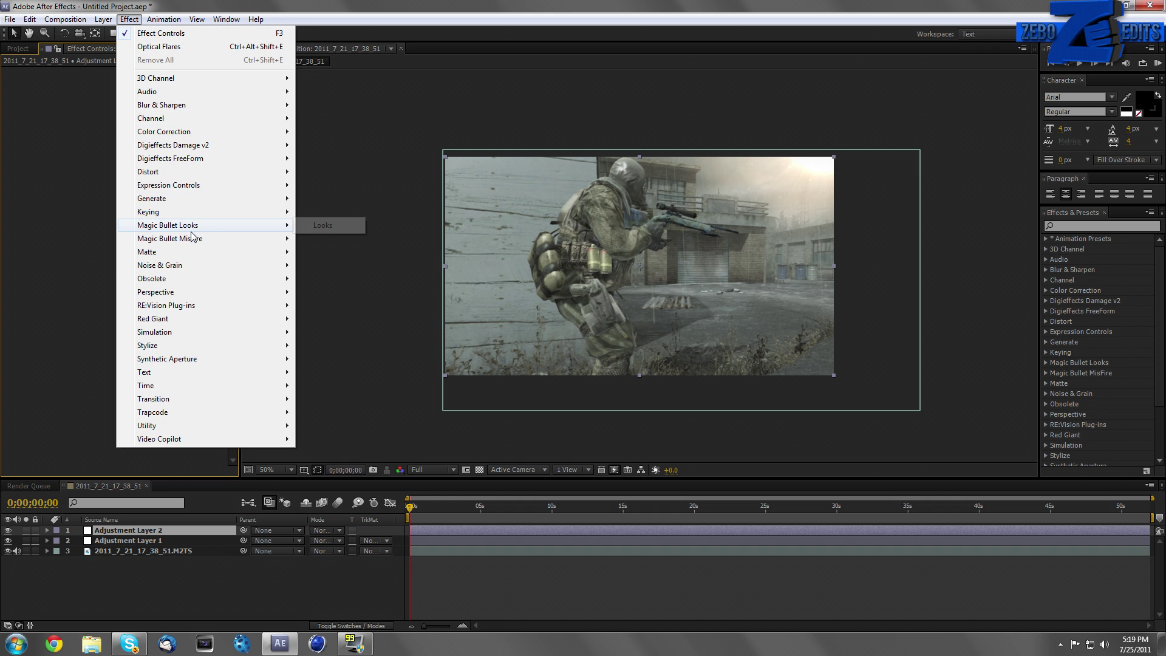
pyautogui.click(322, 224)
pyautogui.click(45, 102)
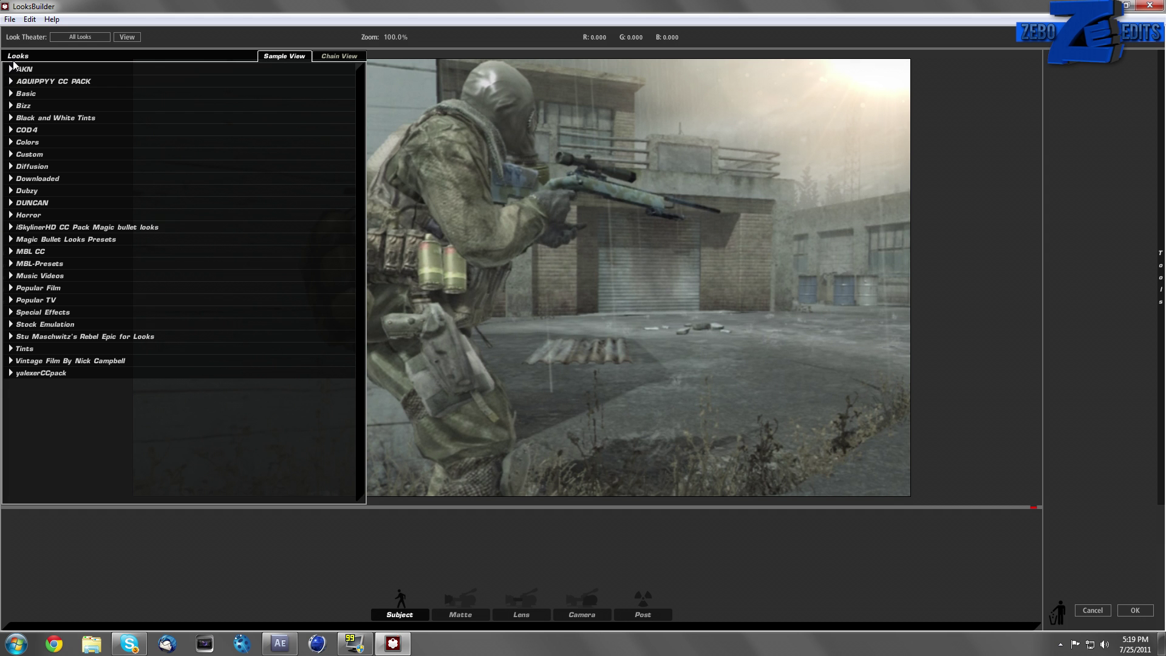
# - Browse the AKN, Bizz and Dubzy look collections in LooksBuilder, collapsing each afterward
pyautogui.click(9, 70)
pyautogui.click(10, 70)
pyautogui.click(11, 105)
pyautogui.click(10, 106)
pyautogui.click(10, 192)
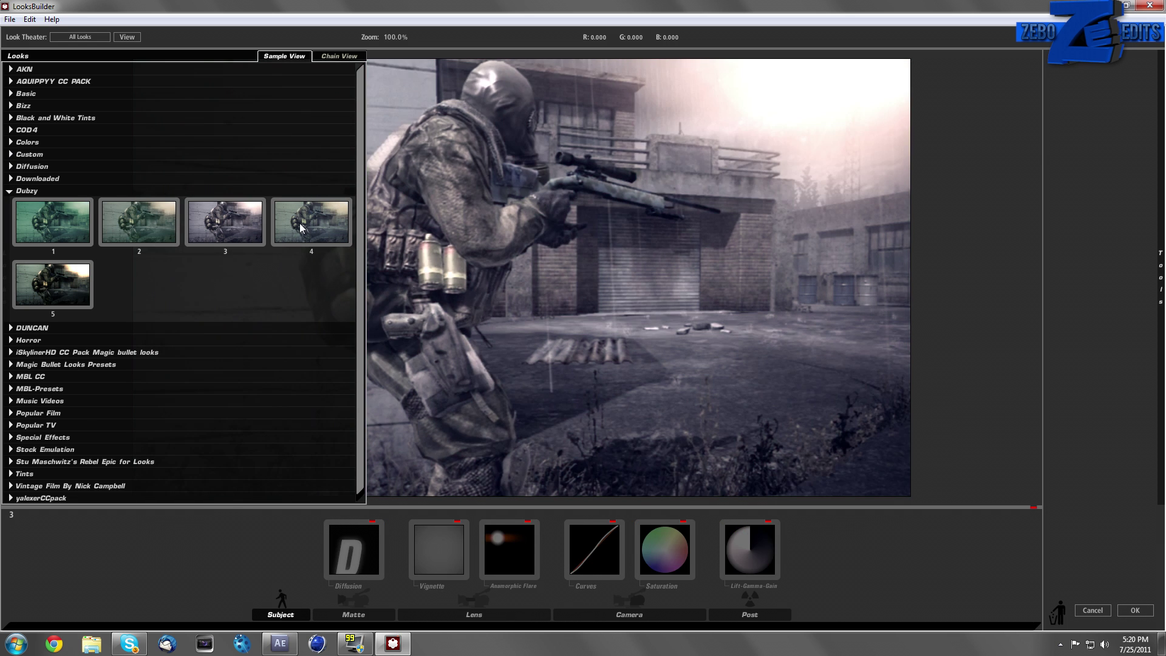
pyautogui.click(9, 193)
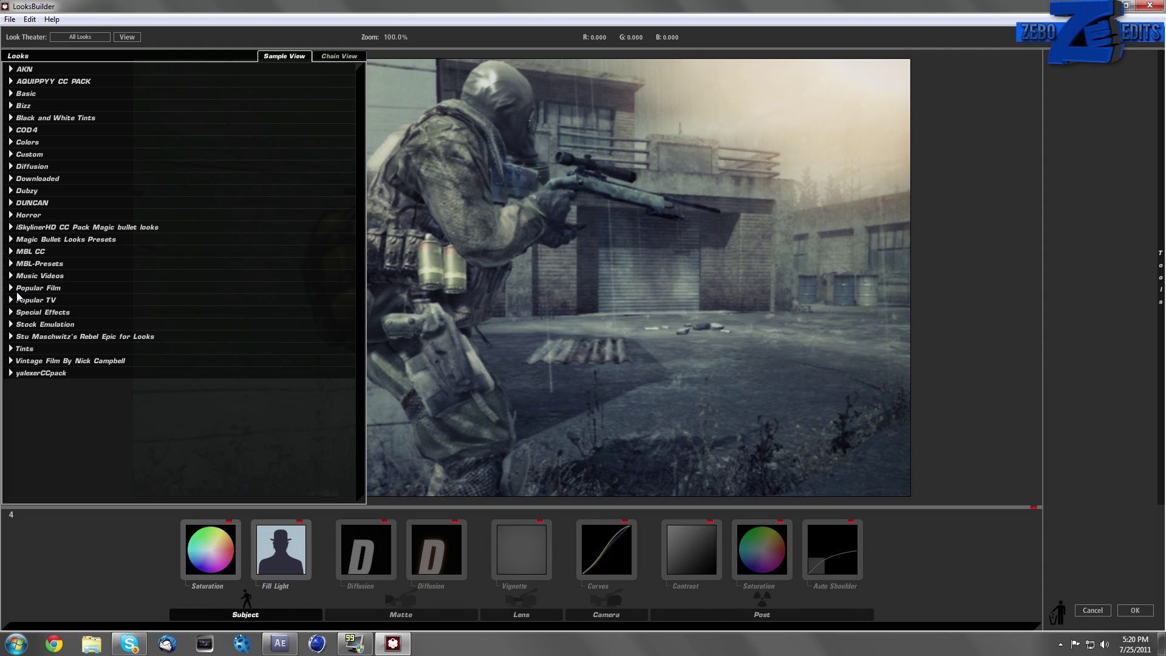
# - Preview look 11 from the yalexerCCpack collection, then cancel out of LooksBuilder
pyautogui.click(10, 373)
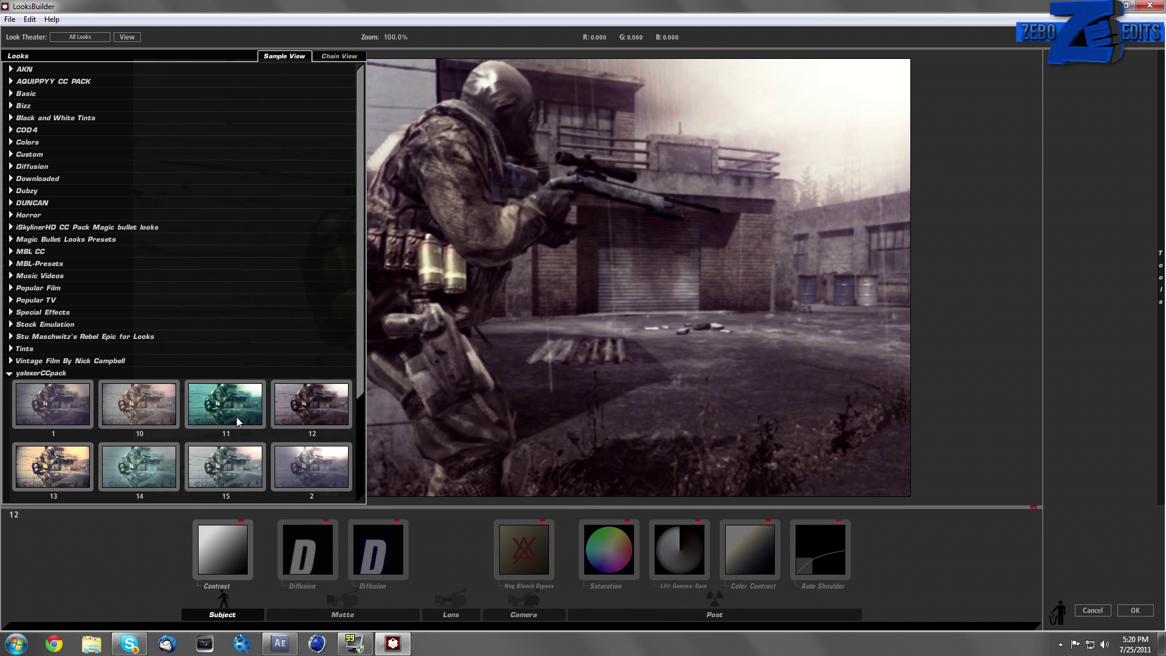
pyautogui.click(235, 417)
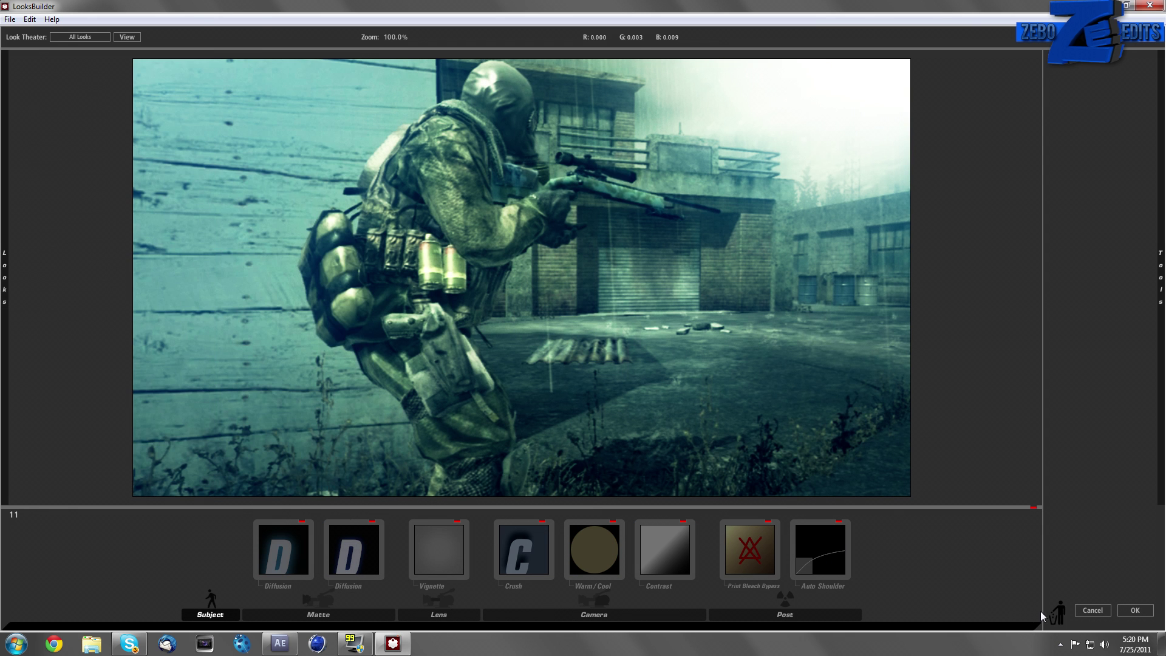
pyautogui.click(1093, 611)
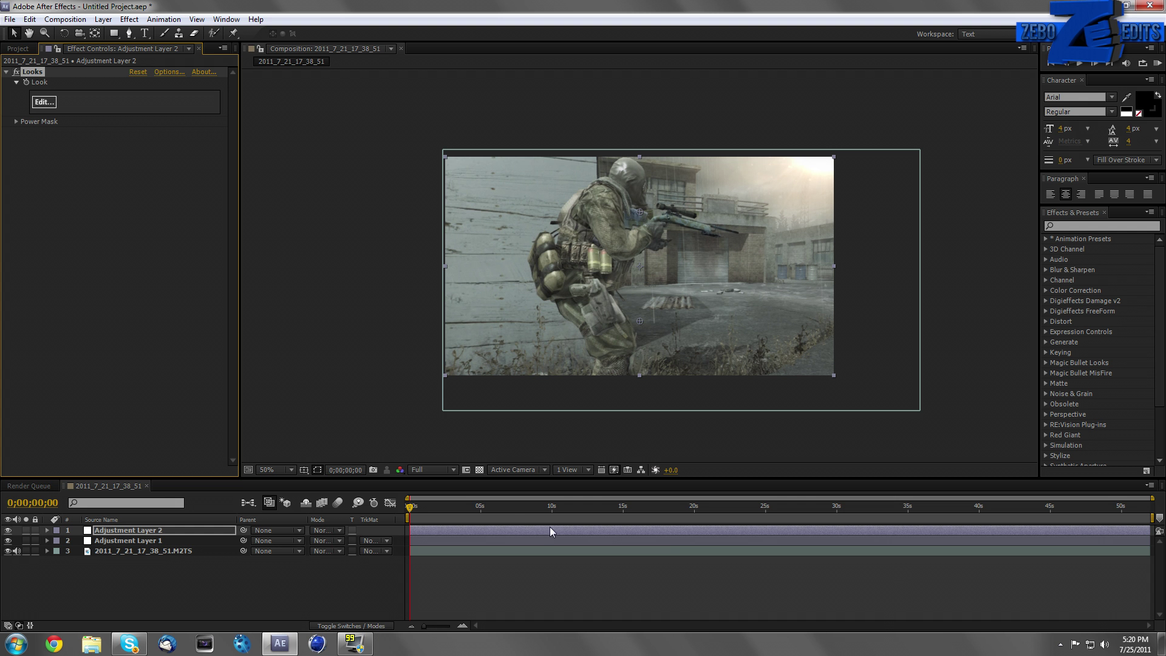
# - Reopen LooksBuilder on Adjustment Layer 2's Looks effect and apply the DUNCAN collection's Krump look
pyautogui.click(8, 531)
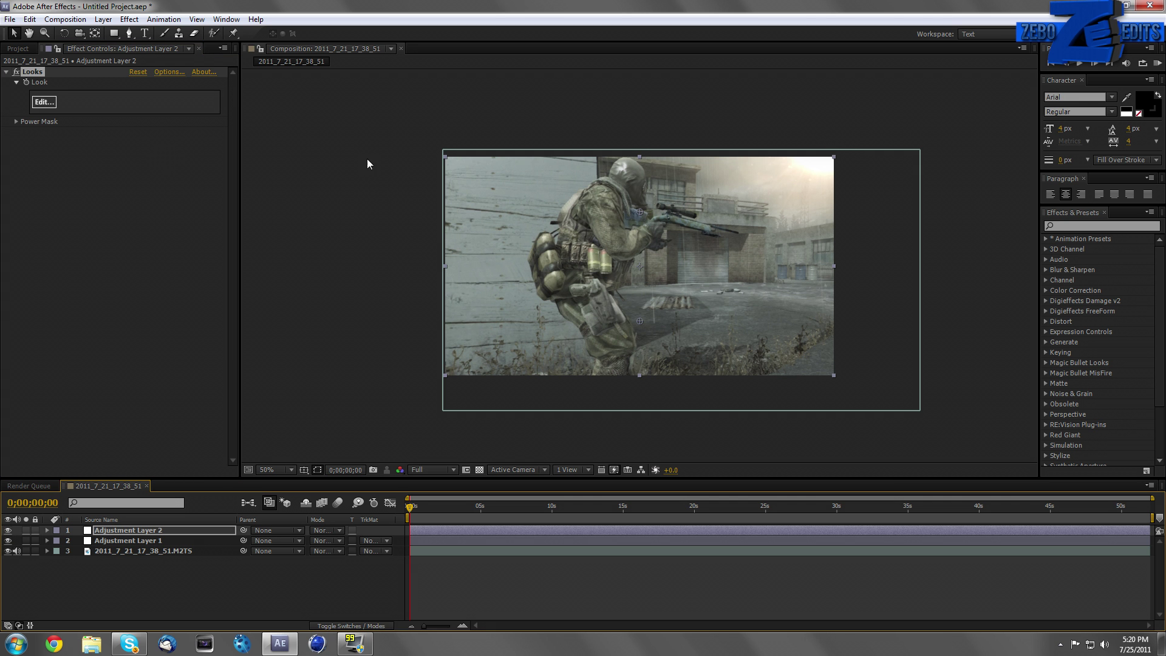
pyautogui.click(46, 102)
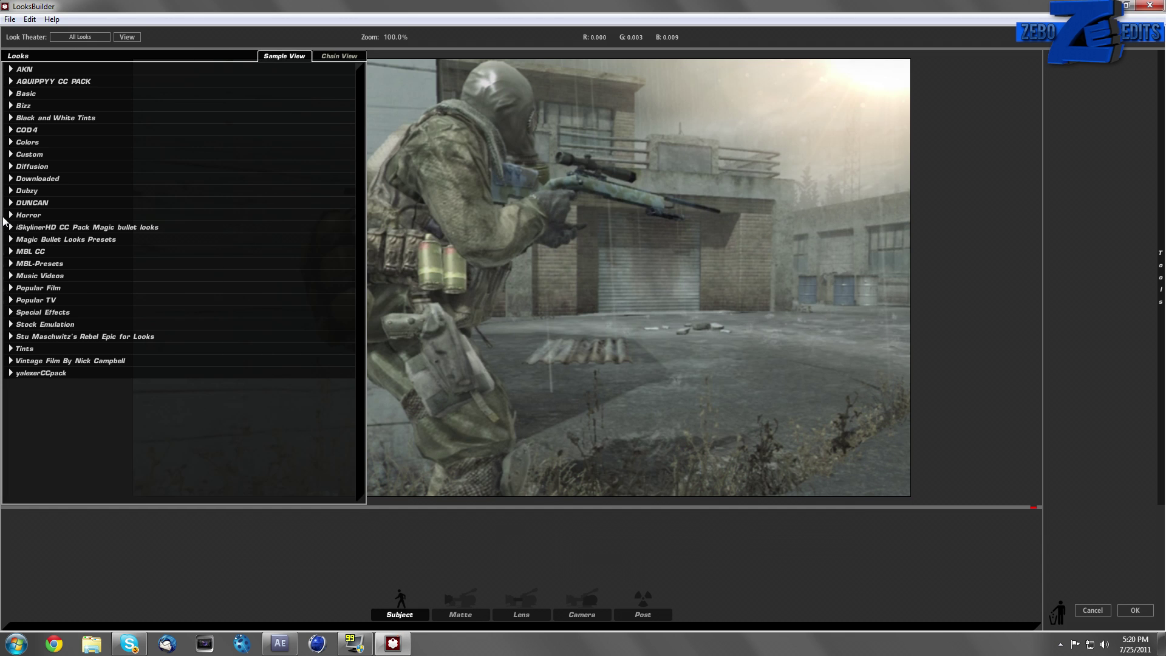
pyautogui.click(10, 202)
pyautogui.click(34, 239)
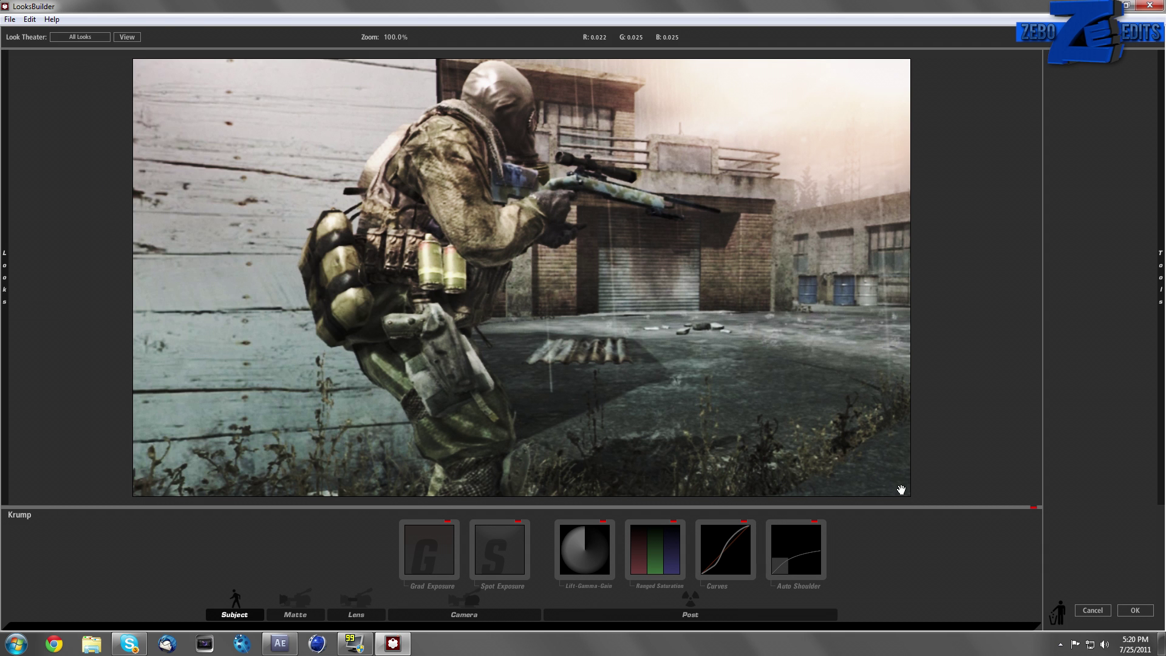
pyautogui.click(1144, 610)
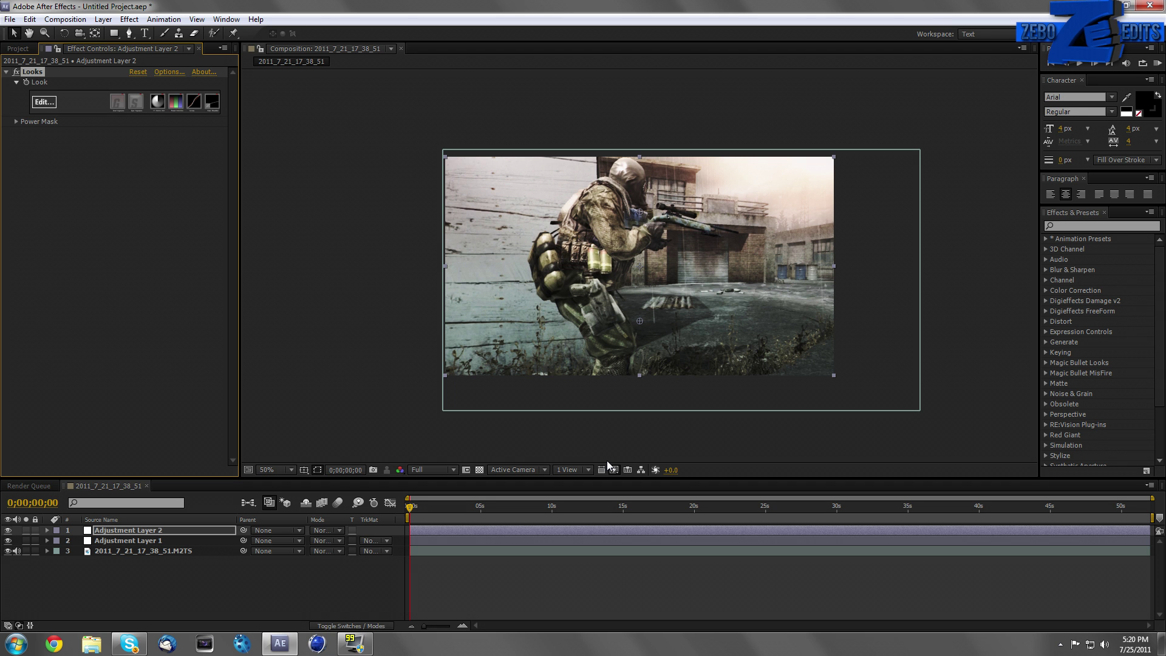
# - Add a third adjustment layer to the composition
pyautogui.click(209, 608)
pyautogui.click(103, 19)
pyautogui.moveTo(127, 33)
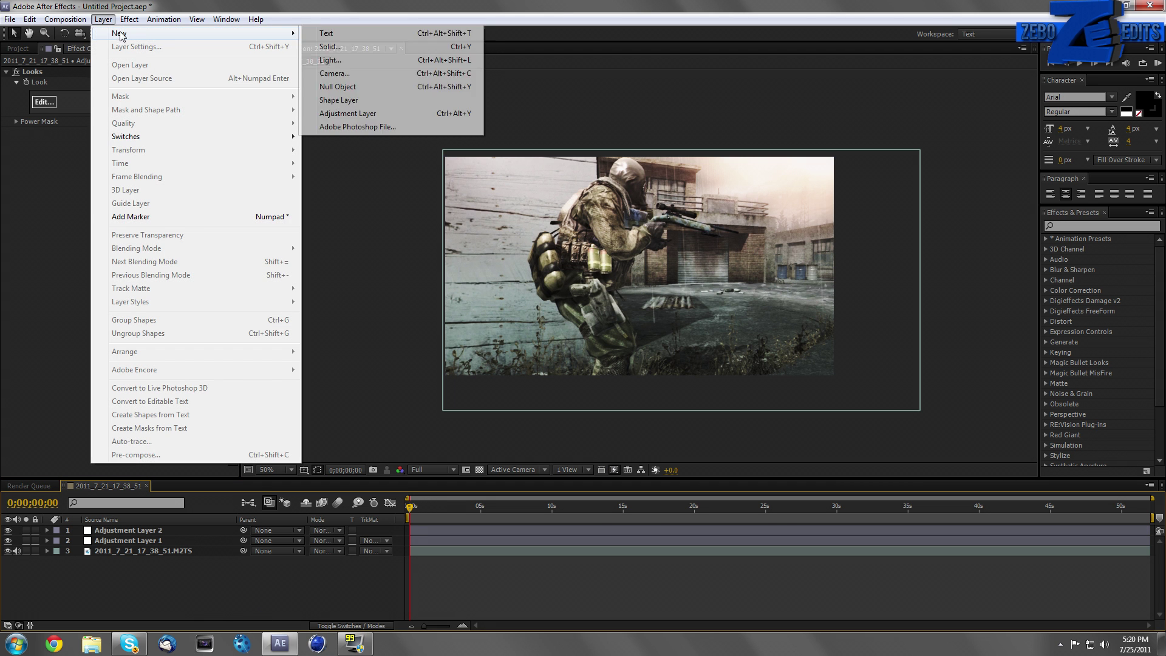
pyautogui.click(351, 118)
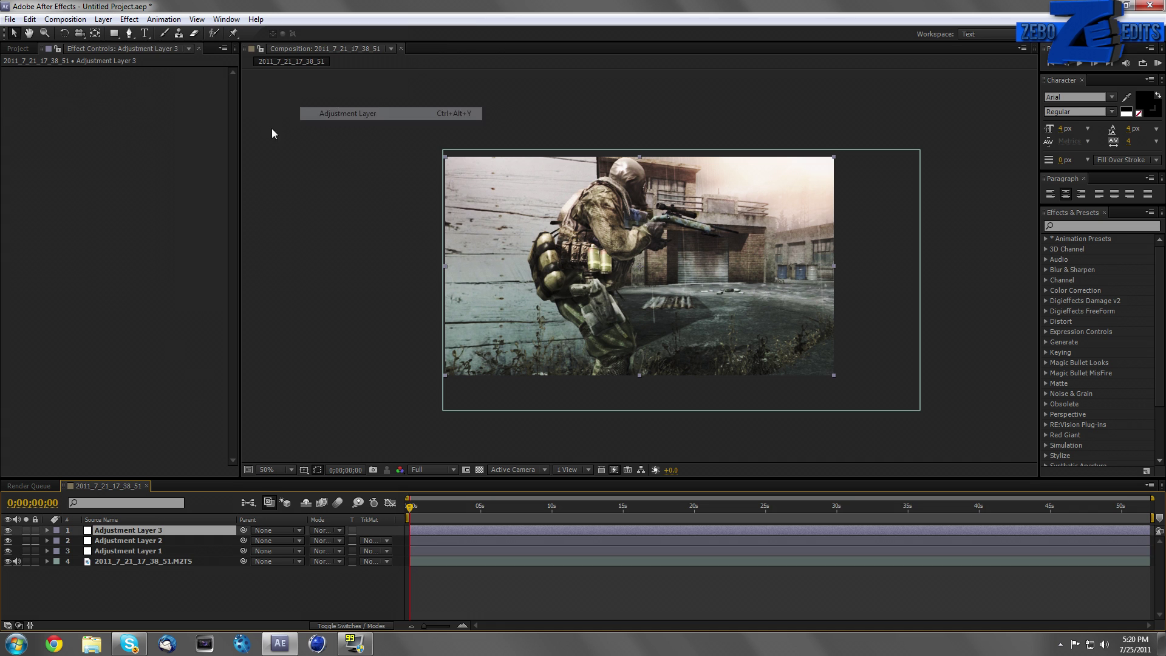
# - Start a Pen-tool mask below the frame, tracing up the building's left edge and along its base
pyautogui.click(134, 35)
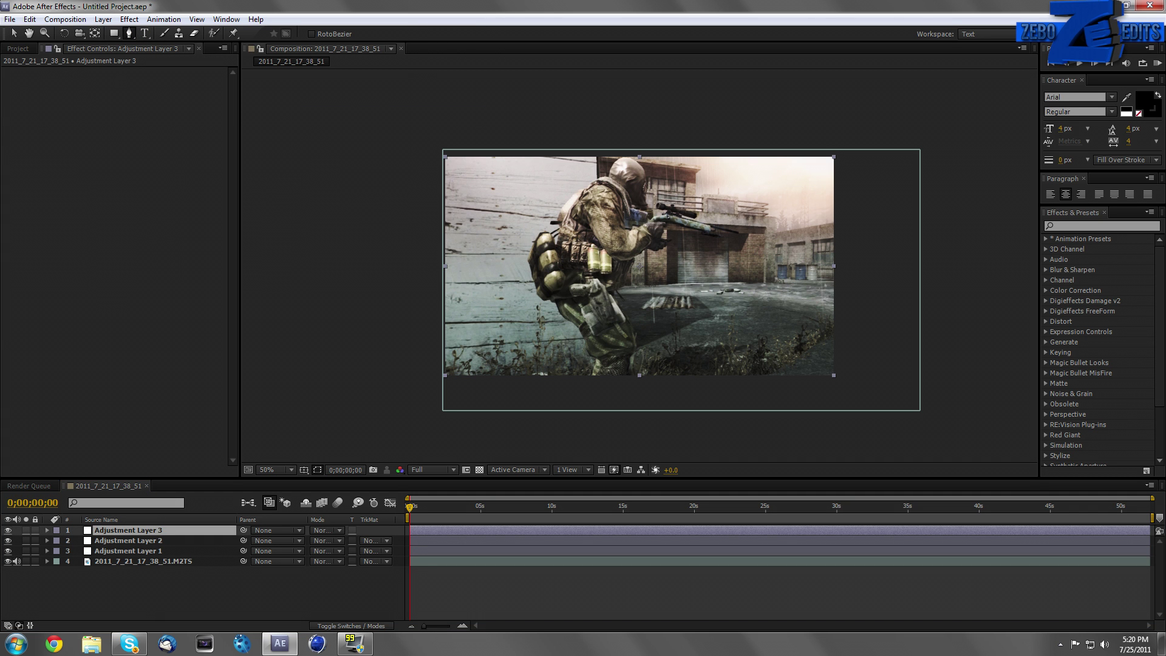
pyautogui.click(650, 424)
pyautogui.click(649, 361)
pyautogui.click(639, 321)
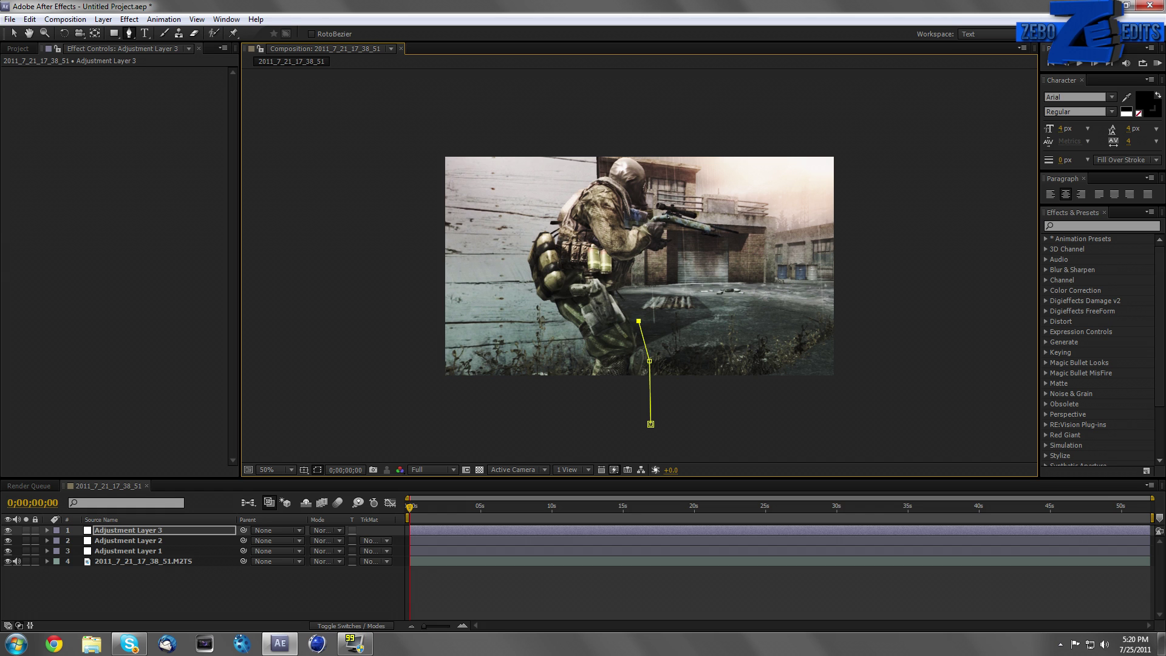
pyautogui.click(636, 291)
pyautogui.click(679, 287)
pyautogui.click(733, 283)
pyautogui.click(772, 284)
# - Finish the mask up the building's side and across the roof, close it, and search effects for 'fast'
pyautogui.click(774, 244)
pyautogui.click(777, 225)
pyautogui.click(850, 219)
pyautogui.click(910, 320)
pyautogui.click(923, 426)
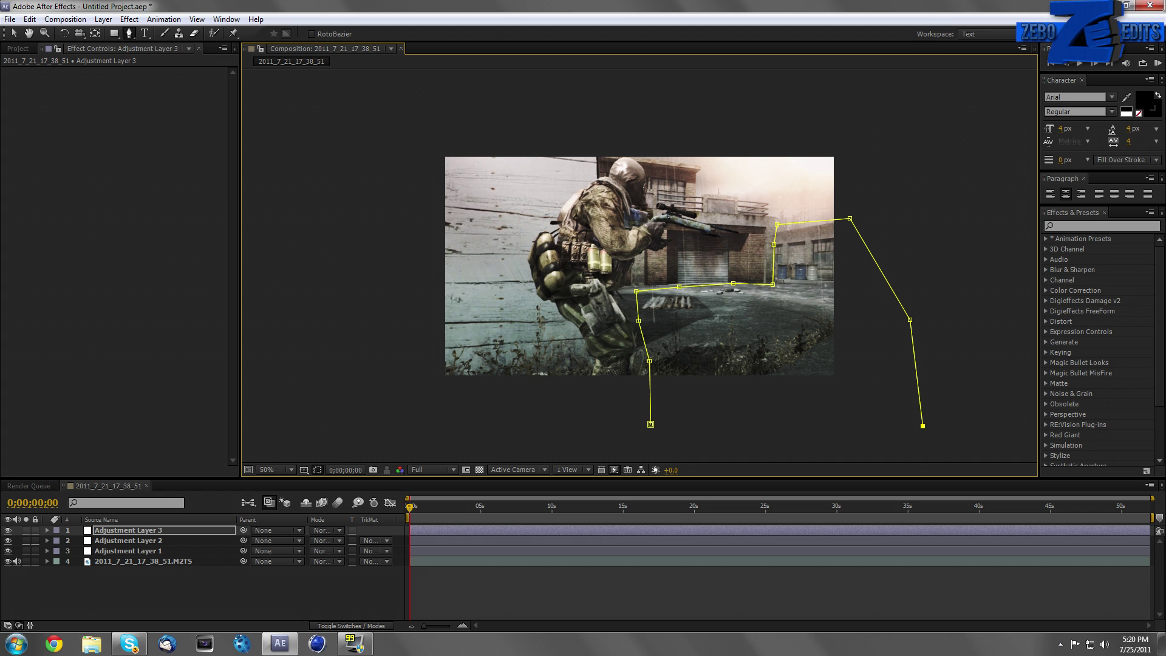
pyautogui.click(651, 424)
pyautogui.click(1107, 226)
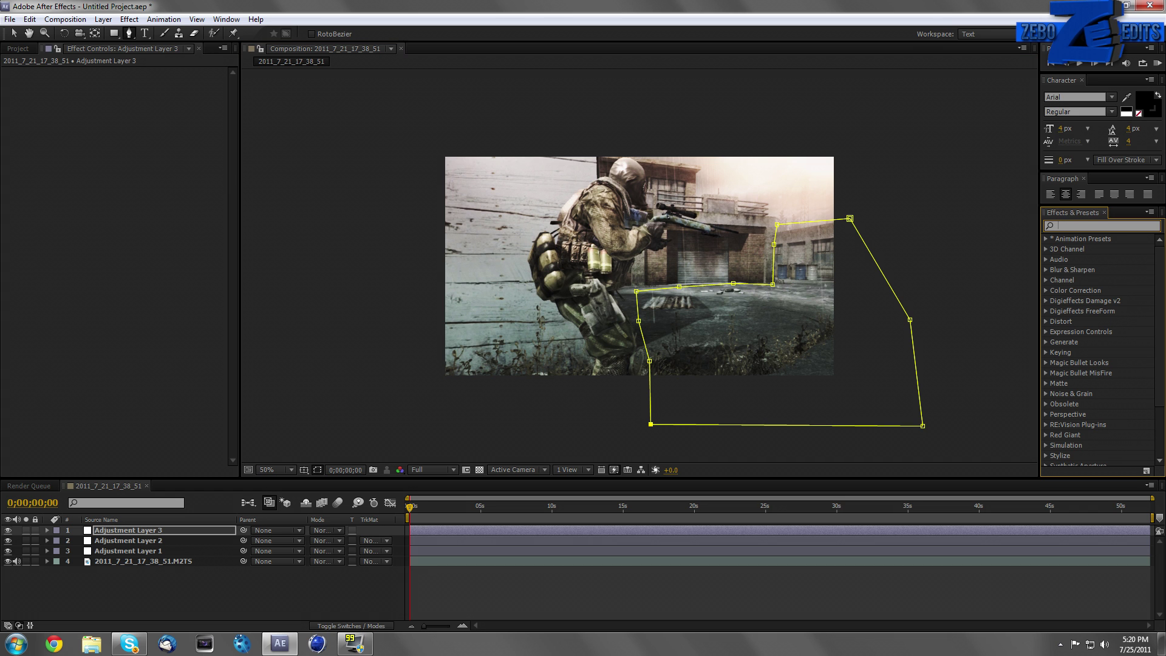
pyautogui.write('fast')
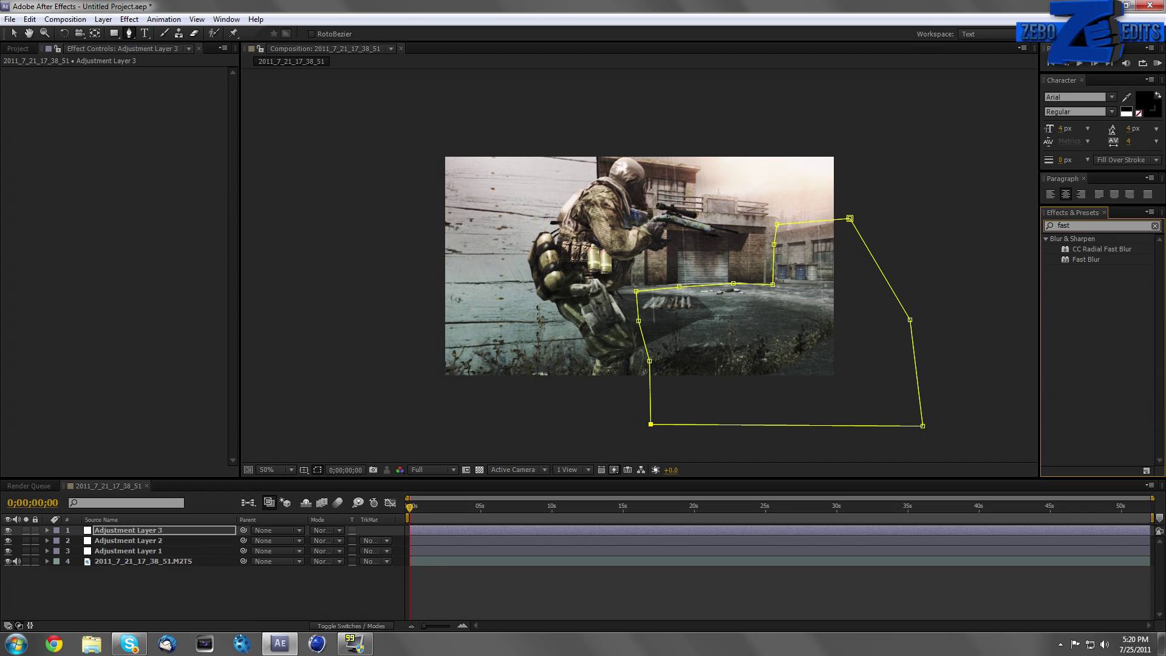
# - Apply the Fast Blur effect to Adjustment Layer 3
pyautogui.click(226, 19)
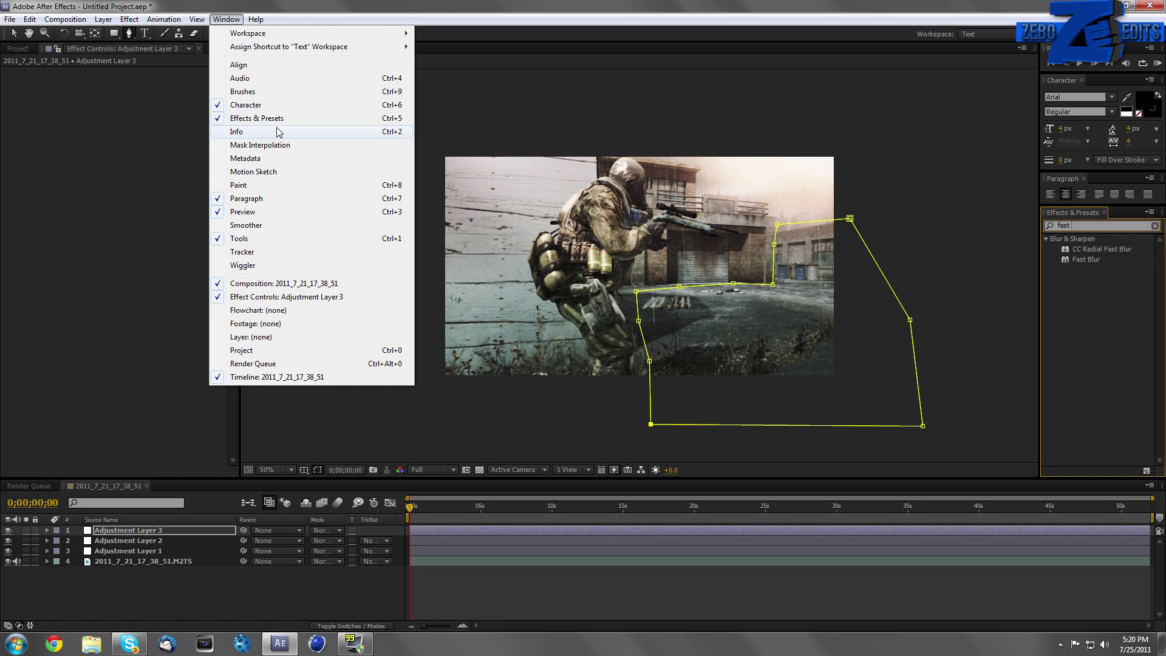
pyautogui.click(1080, 314)
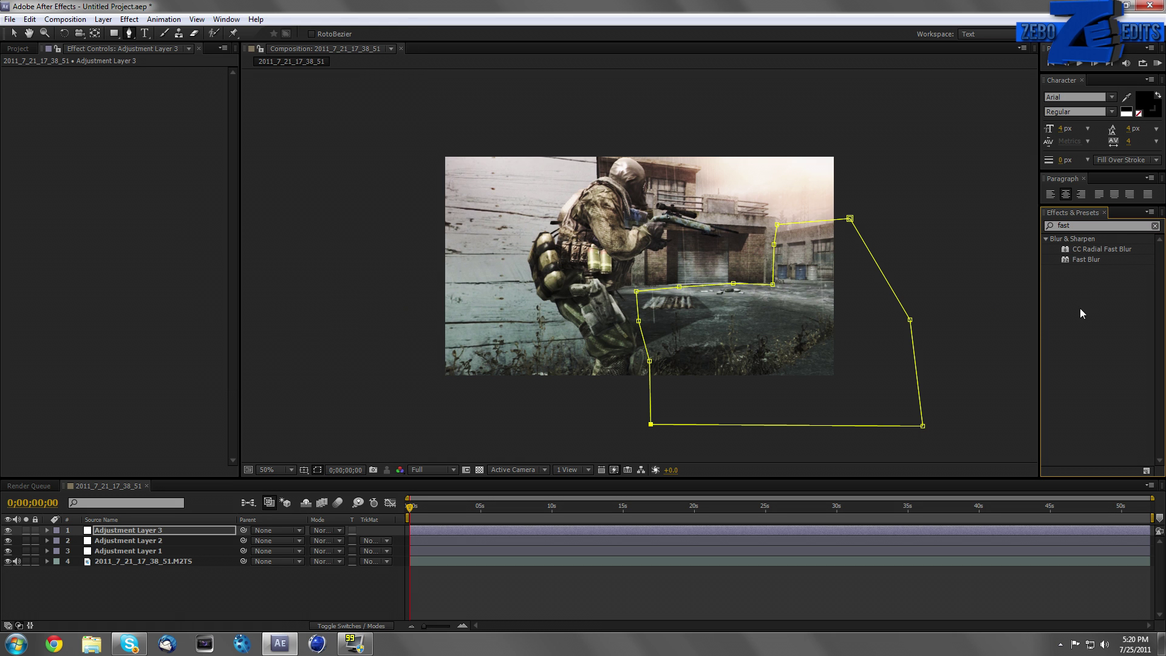
pyautogui.moveTo(1092, 260); pyautogui.dragTo(124, 530)
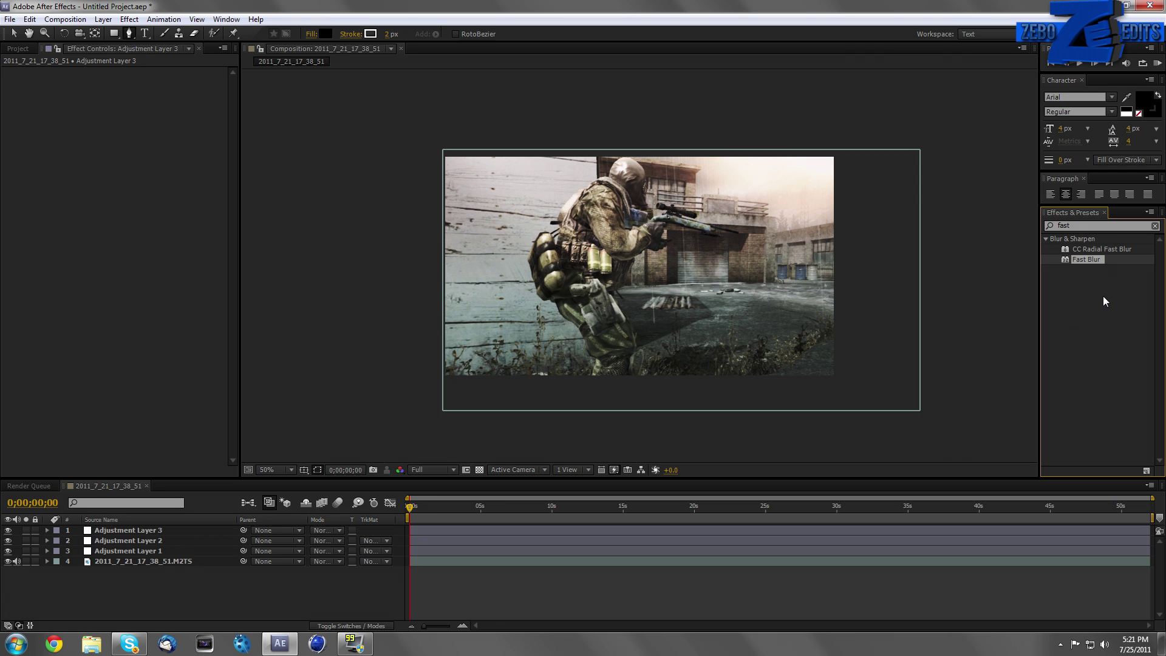
pyautogui.click(126, 530)
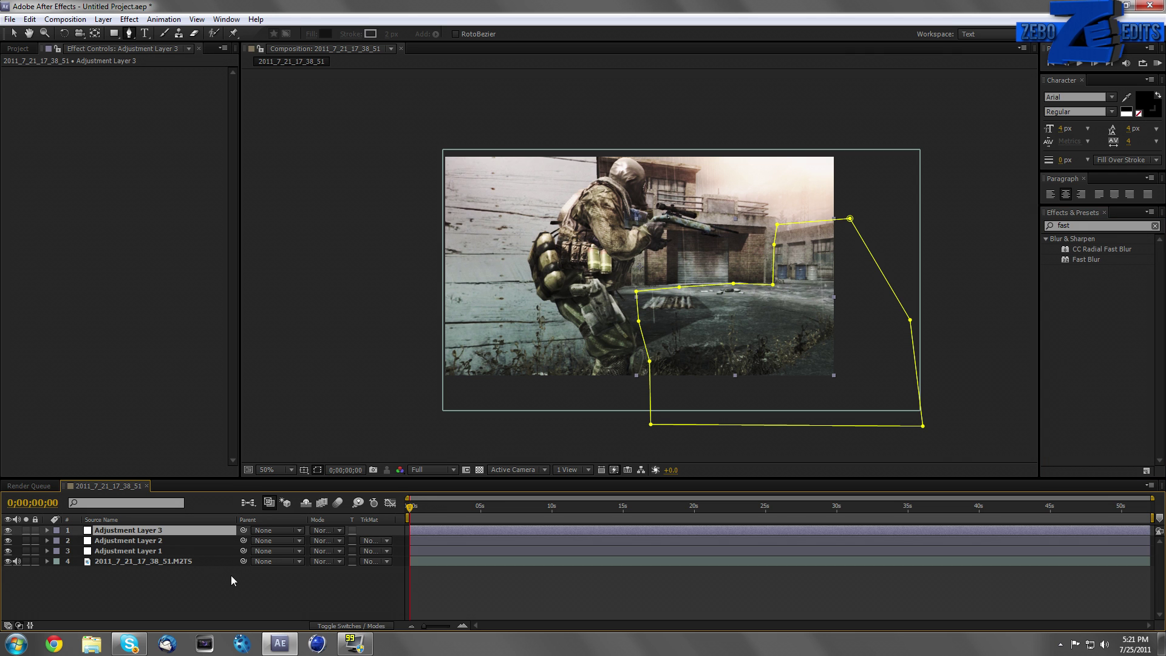
pyautogui.press('m')
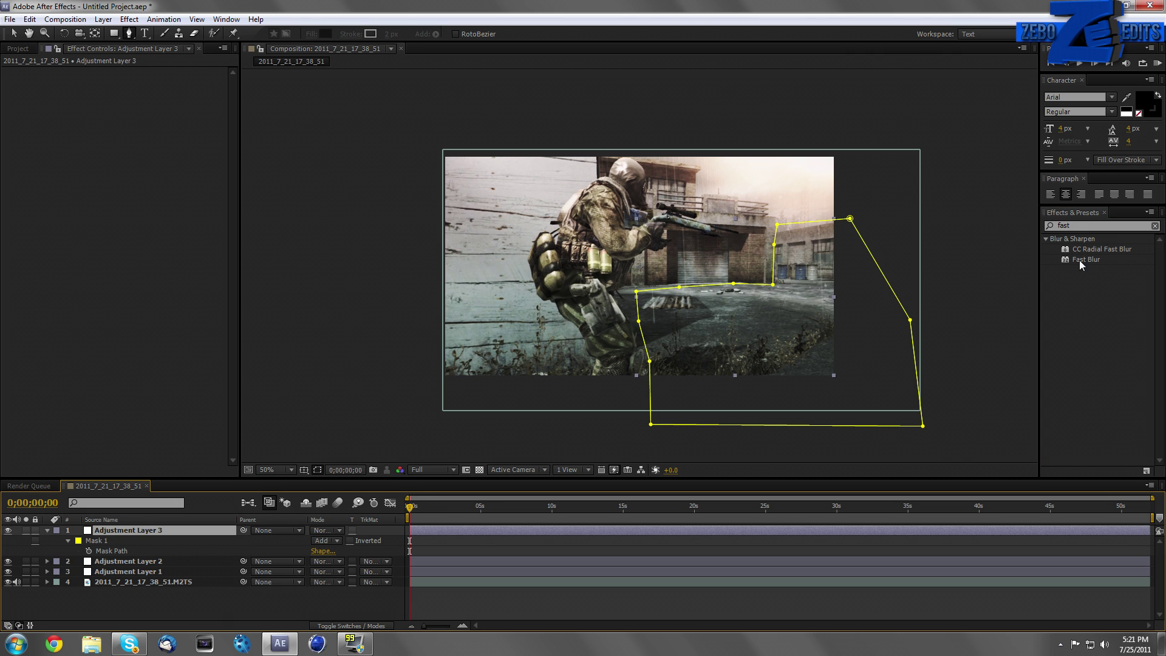
pyautogui.moveTo(1080, 260); pyautogui.dragTo(153, 531)
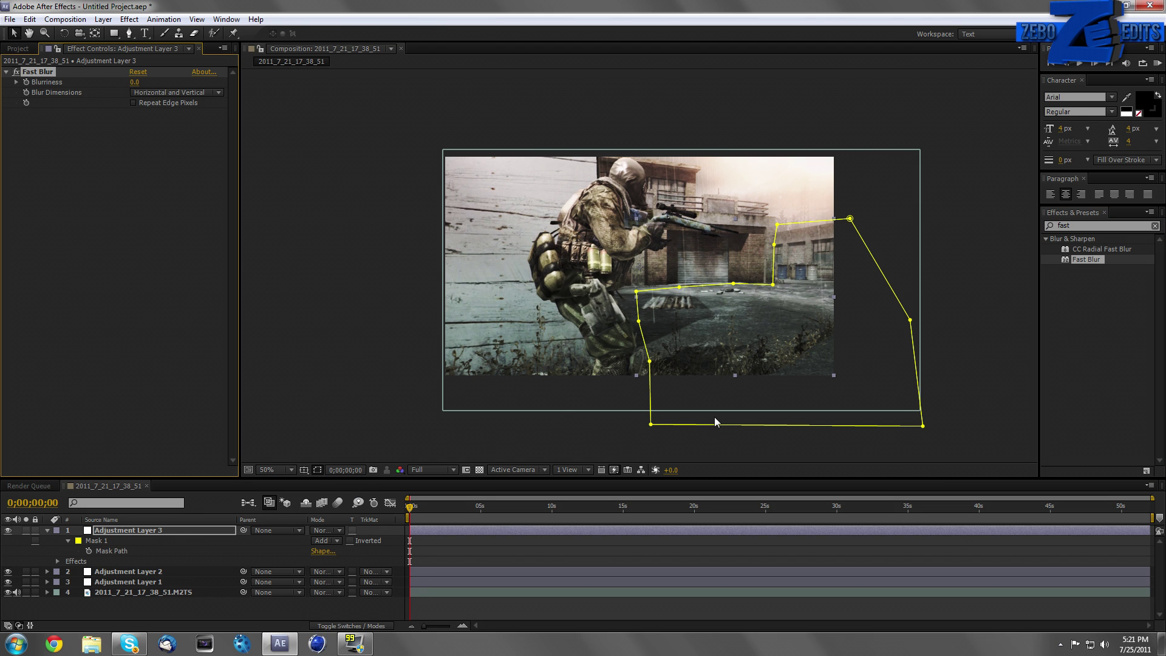
# - Set Fast Blur's Blurriness to 5.0
pyautogui.click(128, 531)
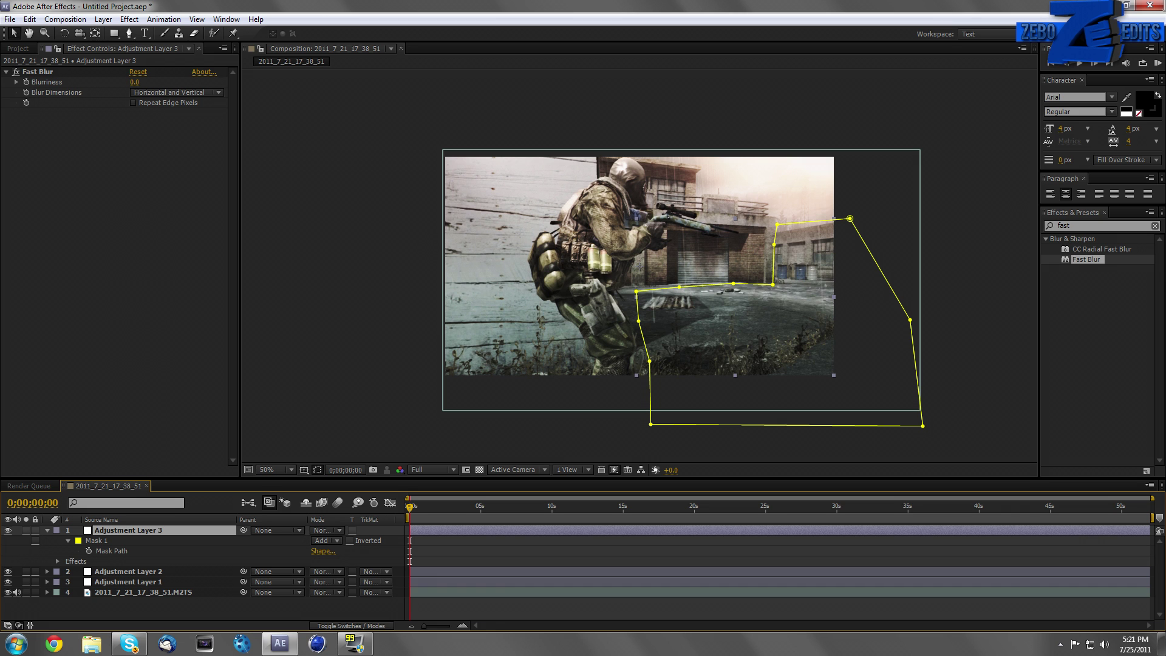
pyautogui.moveTo(135, 82); pyautogui.dragTo(146, 85)
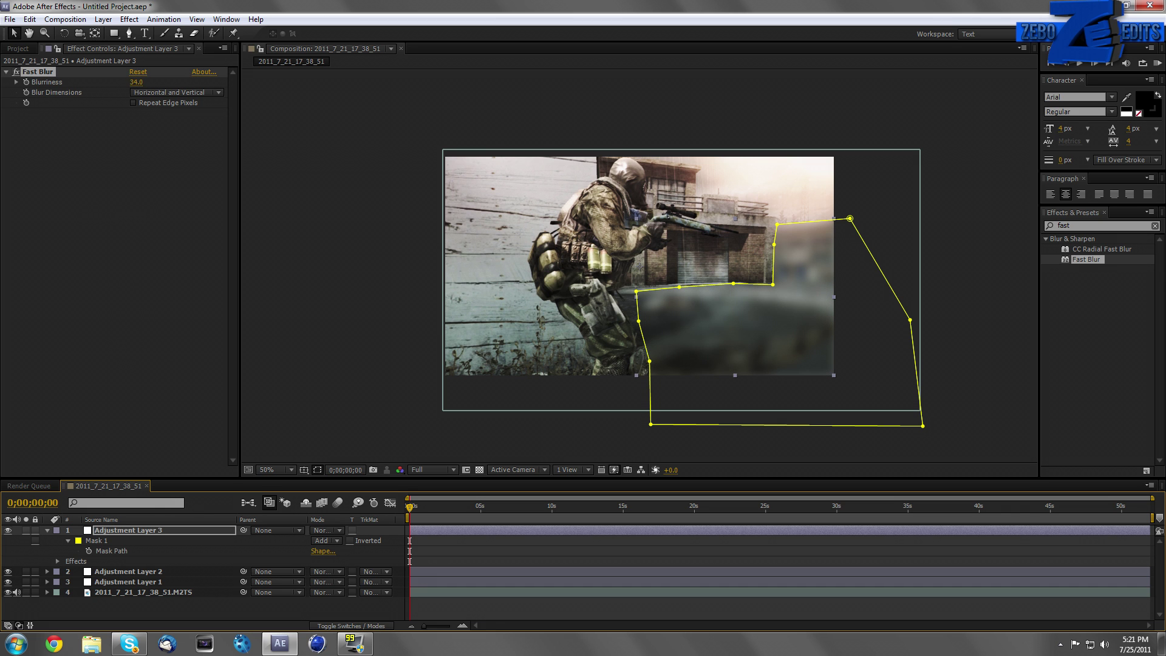
pyautogui.click(144, 83)
pyautogui.write('5')
pyautogui.press('Return')
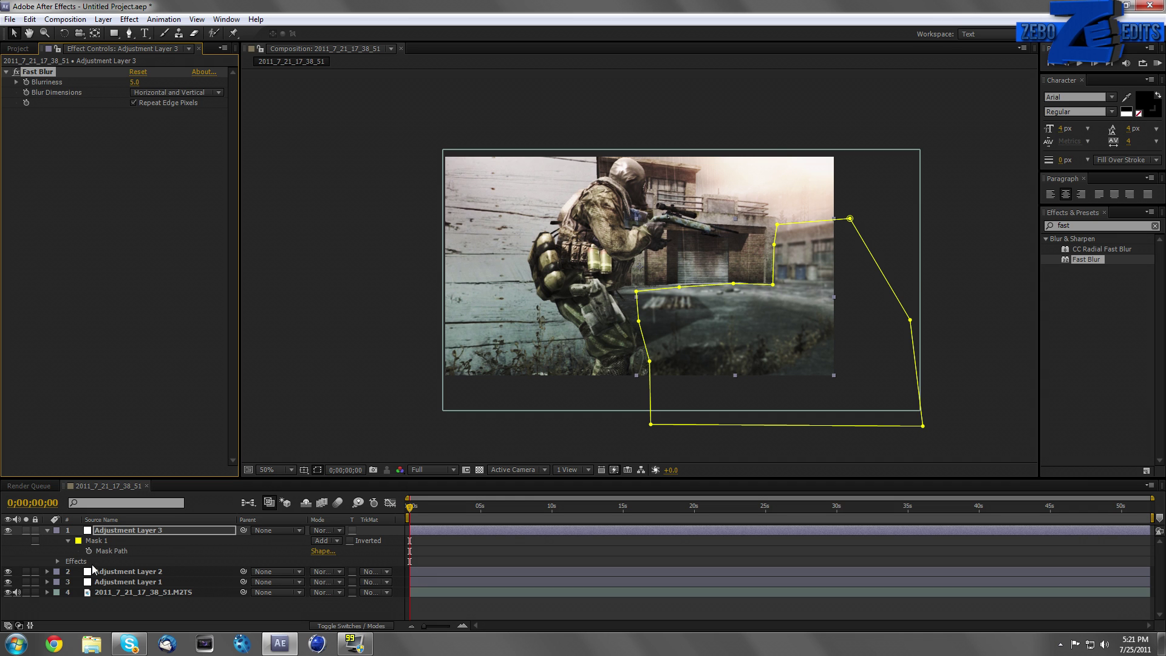
# - Feather Mask 1 on Adjustment Layer 3 by 100 pixels
pyautogui.click(116, 592)
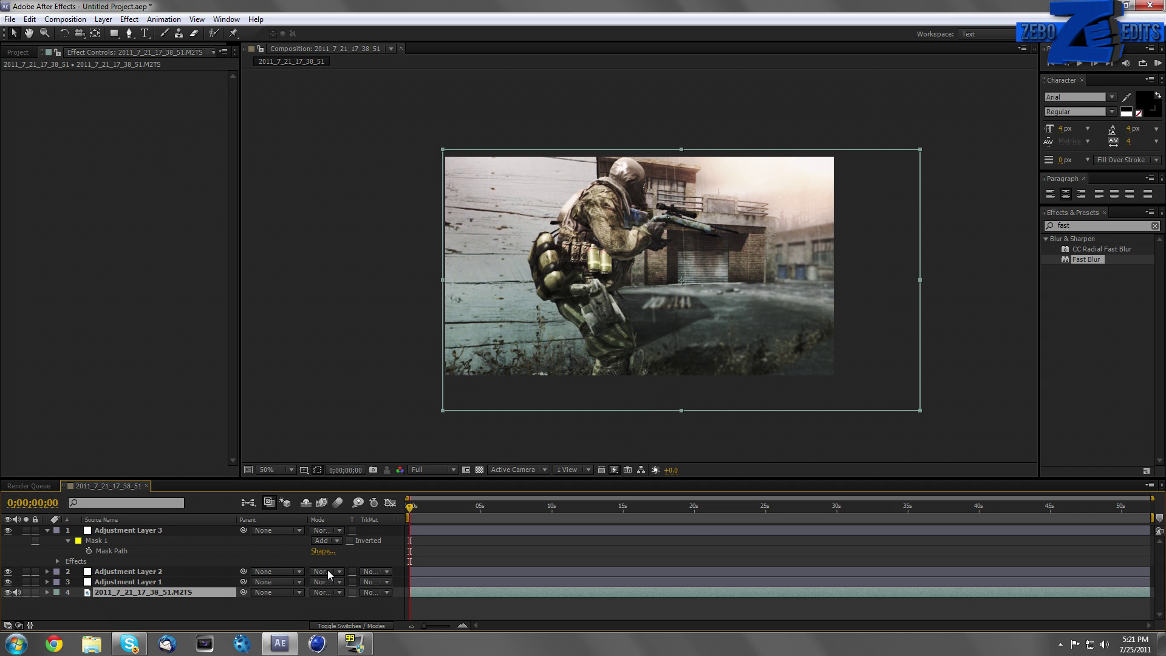
pyautogui.click(145, 531)
pyautogui.press('f')
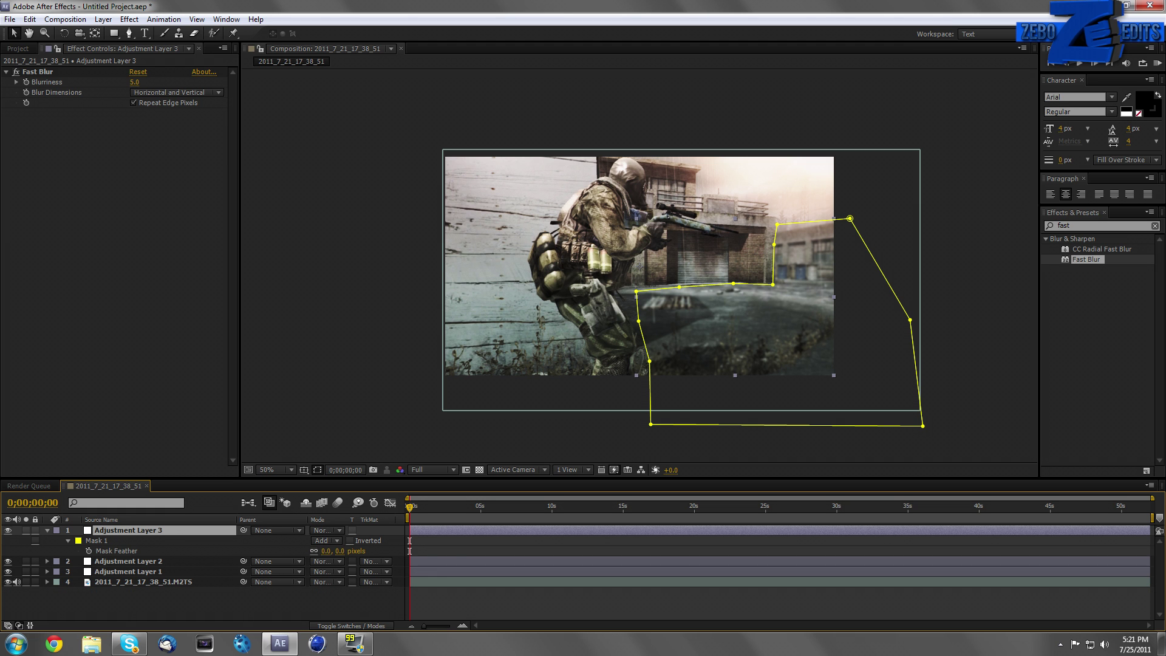
pyautogui.click(326, 551)
pyautogui.press('Return')
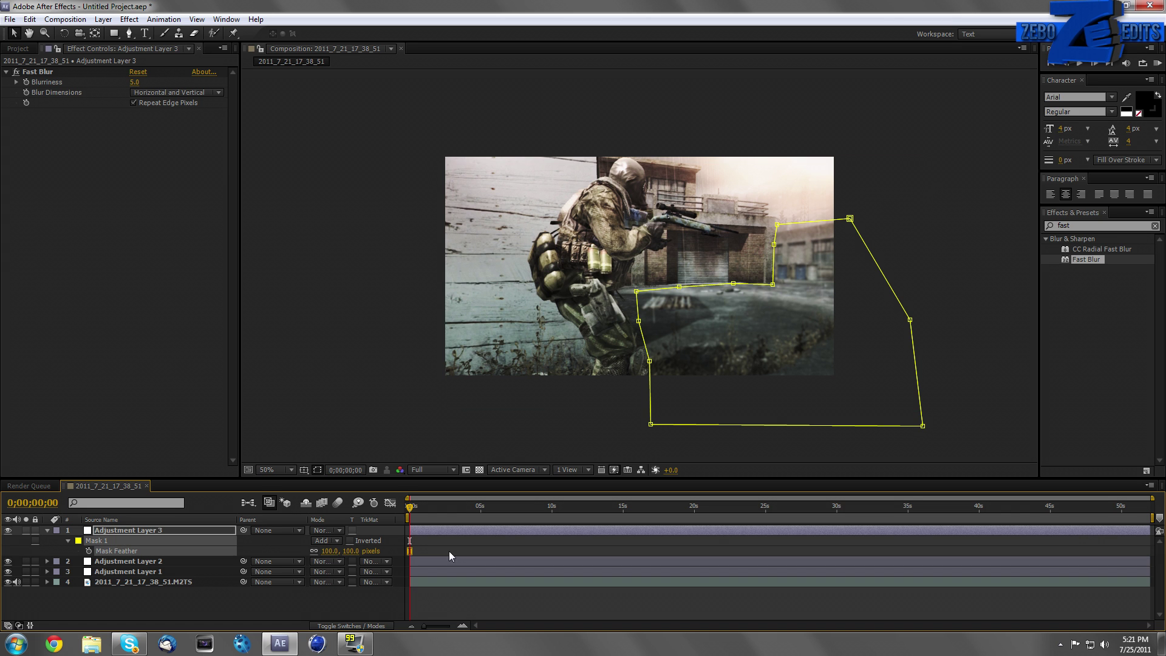
pyautogui.click(150, 583)
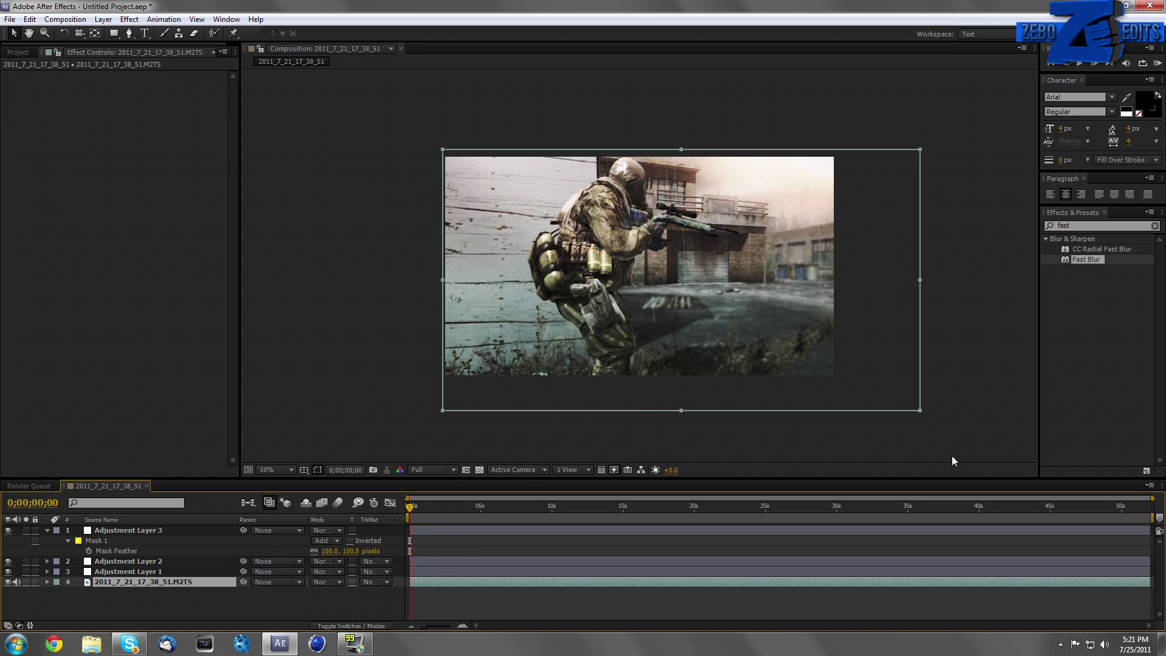
pyautogui.click(162, 527)
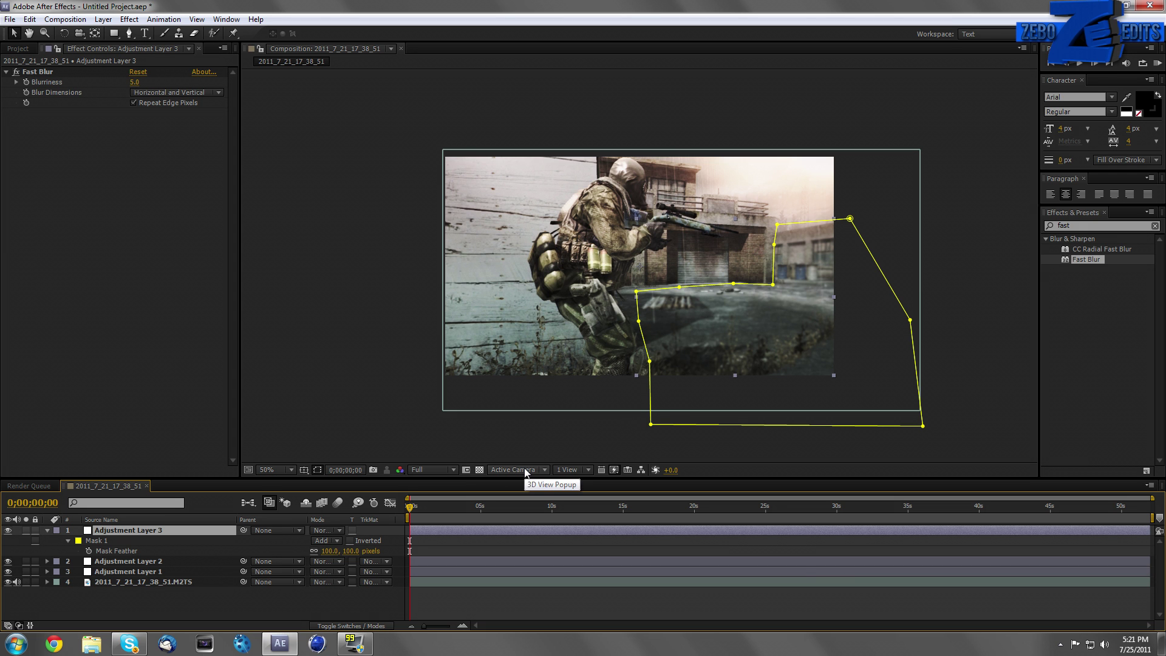
pyautogui.click(189, 582)
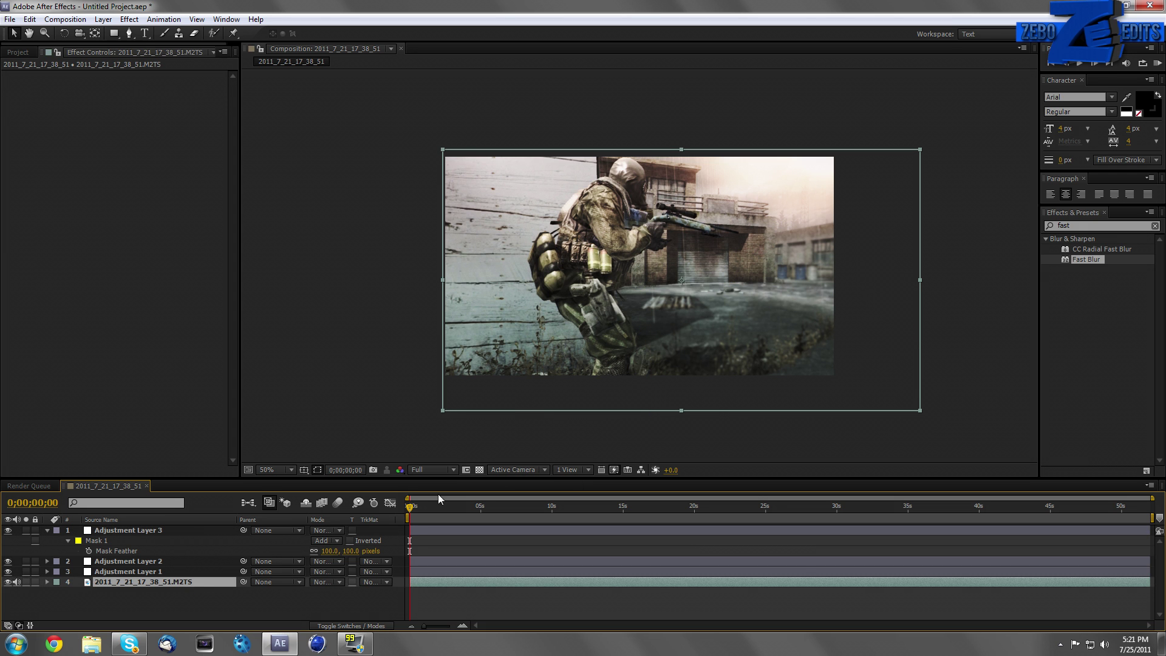
pyautogui.click(129, 19)
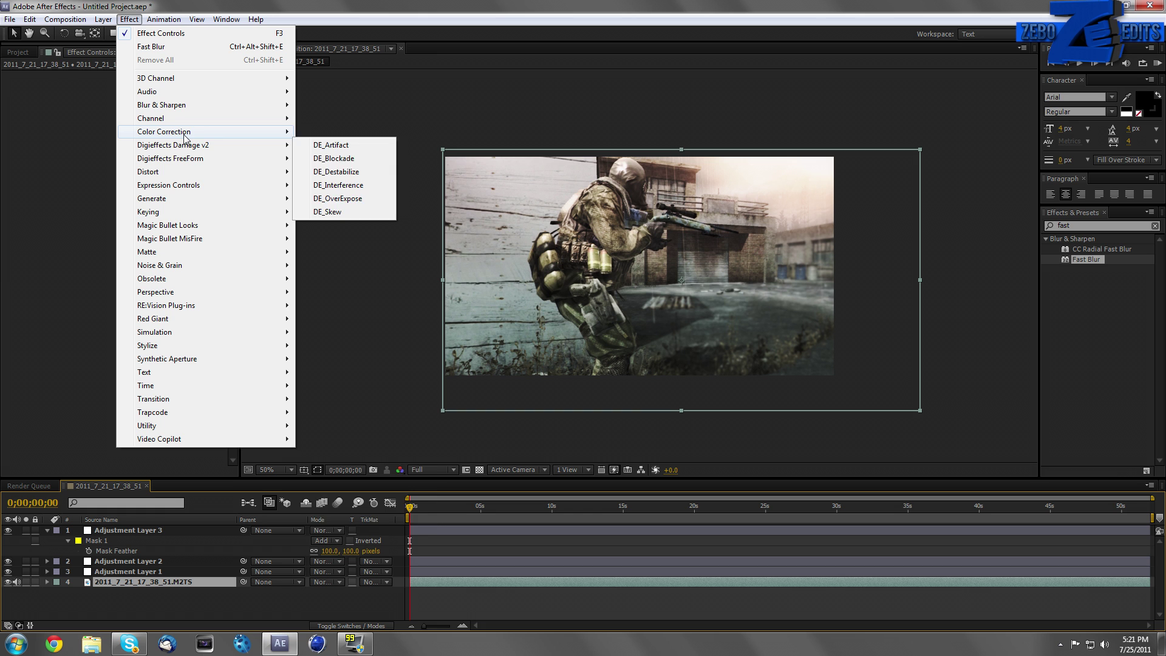
pyautogui.moveTo(243, 131)
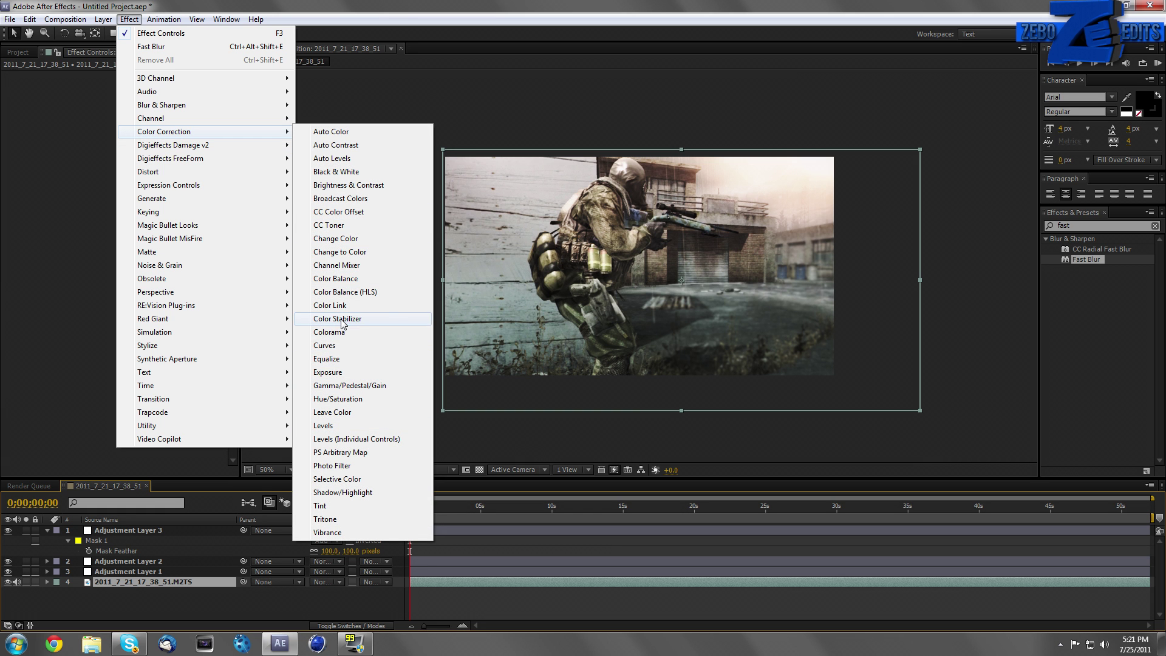
pyautogui.click(338, 347)
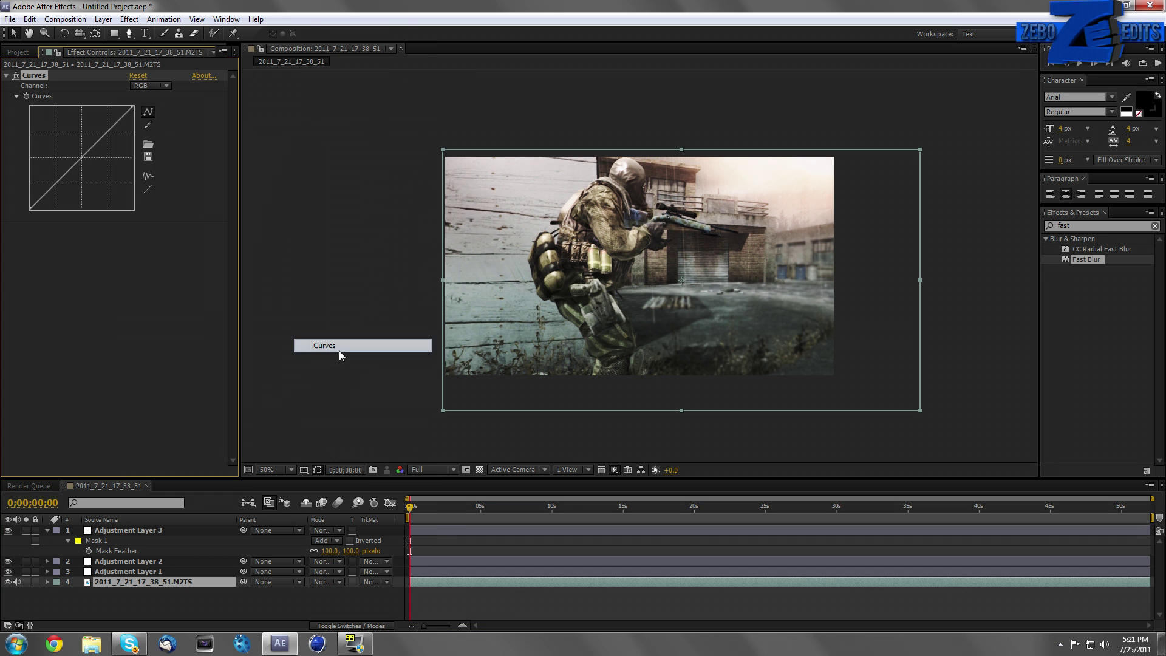
pyautogui.moveTo(82, 158)
pyautogui.mouseDown()
pyautogui.moveTo(74, 135)
pyautogui.moveTo(89, 170)
pyautogui.moveTo(80, 163)
pyautogui.mouseUp()
pyautogui.click(90, 254)
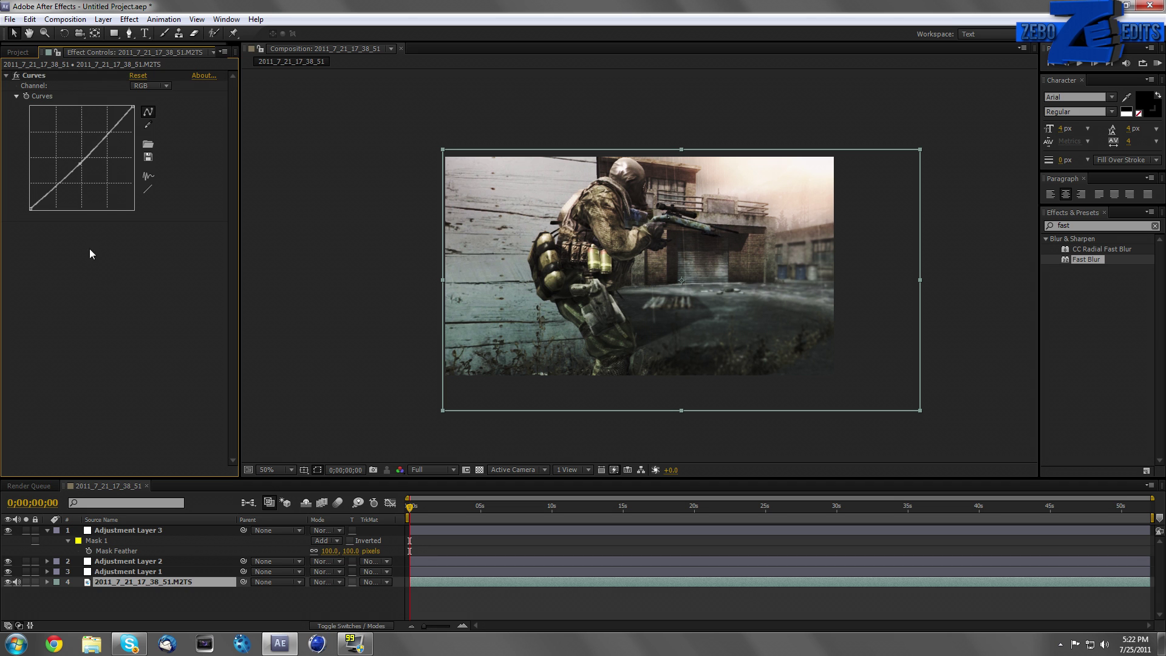
pyautogui.click(32, 74)
pyautogui.press('Delete')
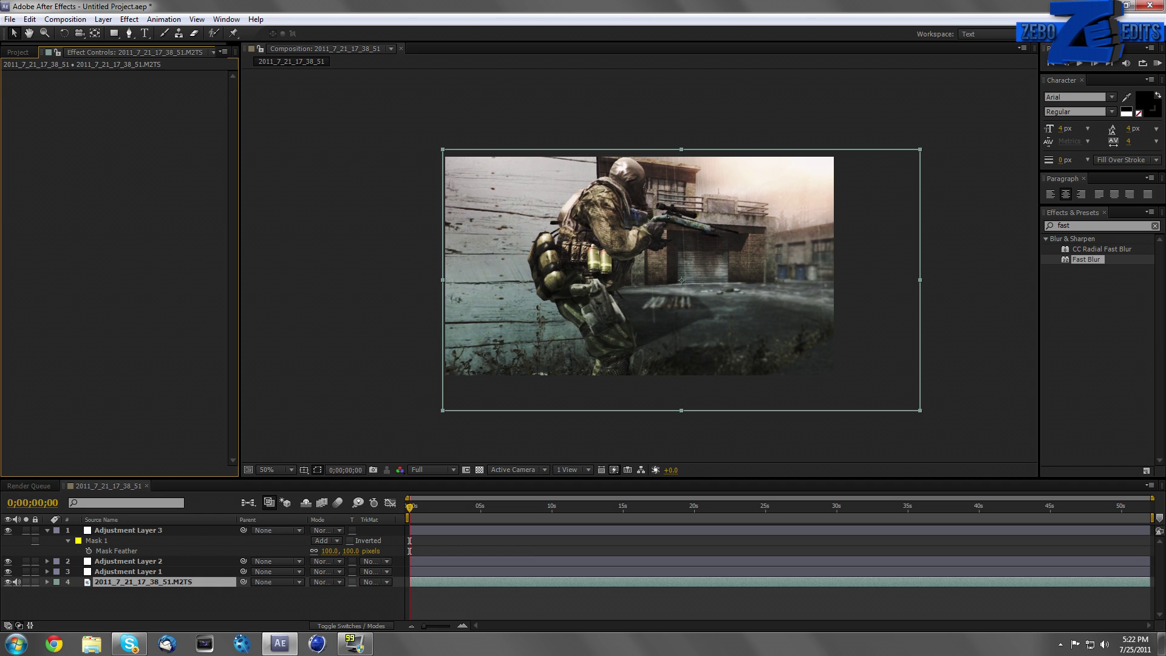
# - Collapse Adjustment Layer 3's properties, deselect all layers, and minimize After Effects to the desktop
pyautogui.click(47, 530)
pyautogui.click(61, 573)
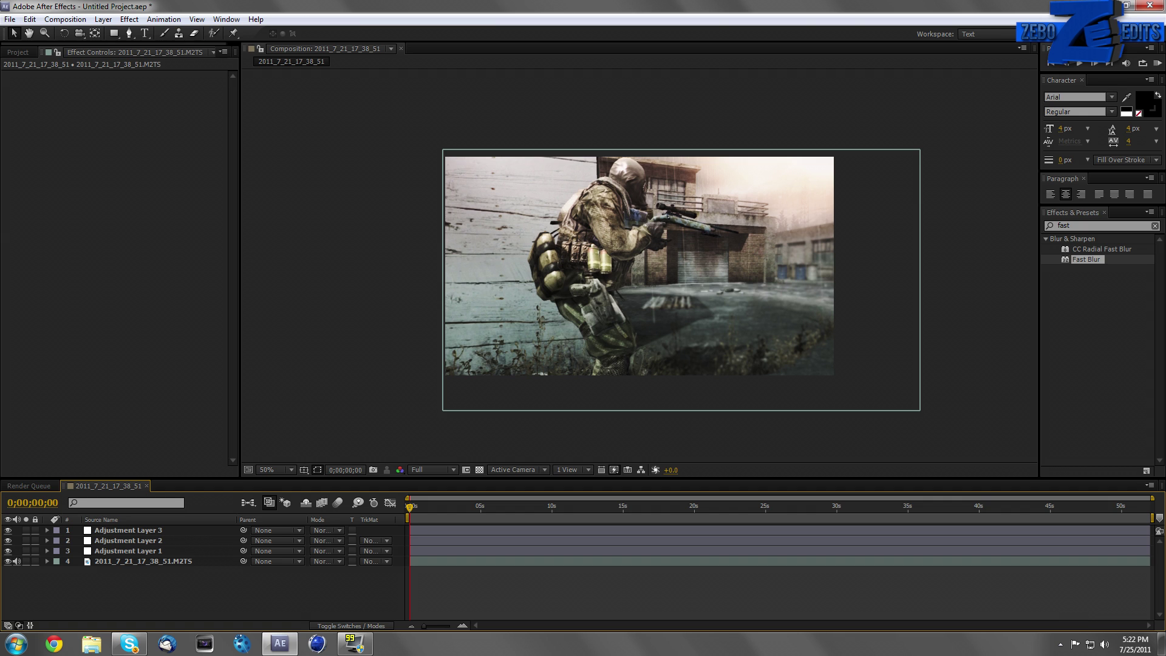
pyautogui.press('super+d')
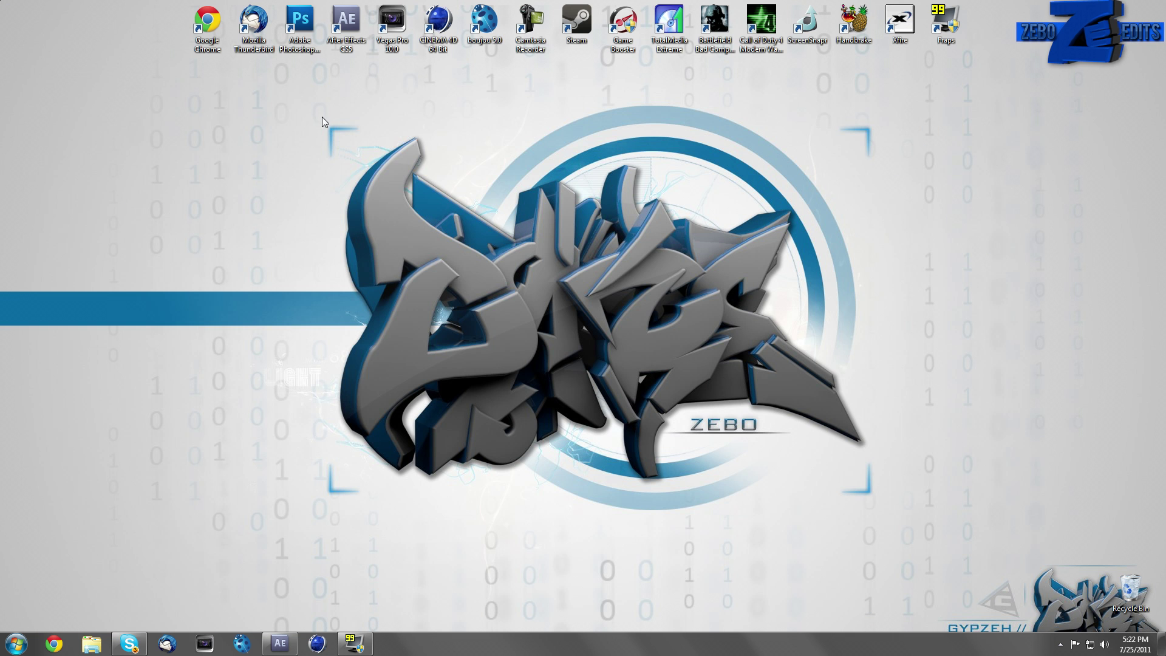
pyautogui.moveTo(323, 116); pyautogui.dragTo(876, 496)
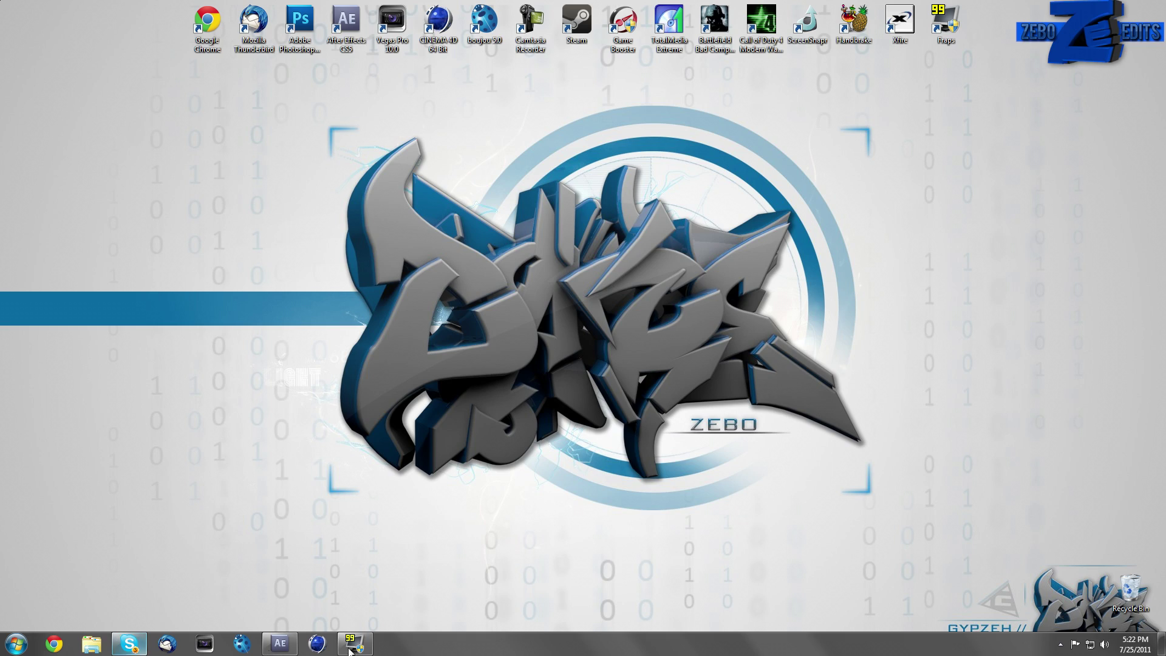